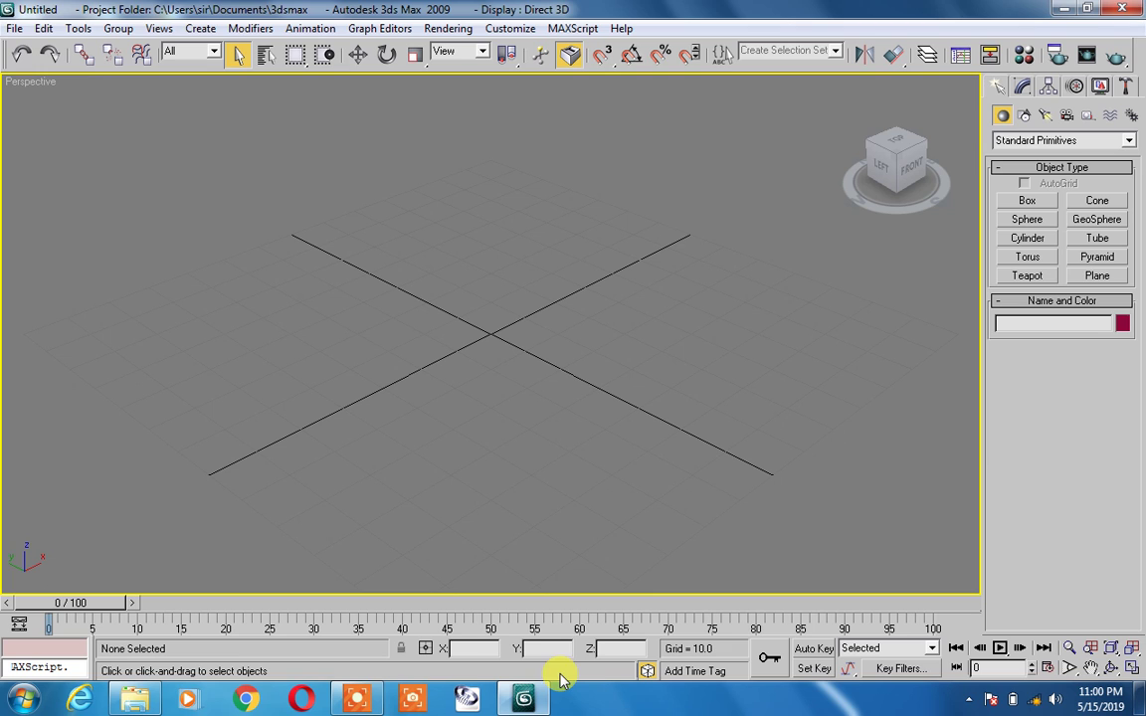
Step: Create a flat purple box (10.881 × 13.081, height 2.721) left of the grid, then select Line
left_click(1031, 202)
mouse_move(184, 358)
left_mouse_down()
mouse_move(217, 406)
mouse_move(135, 410)
left_mouse_up()
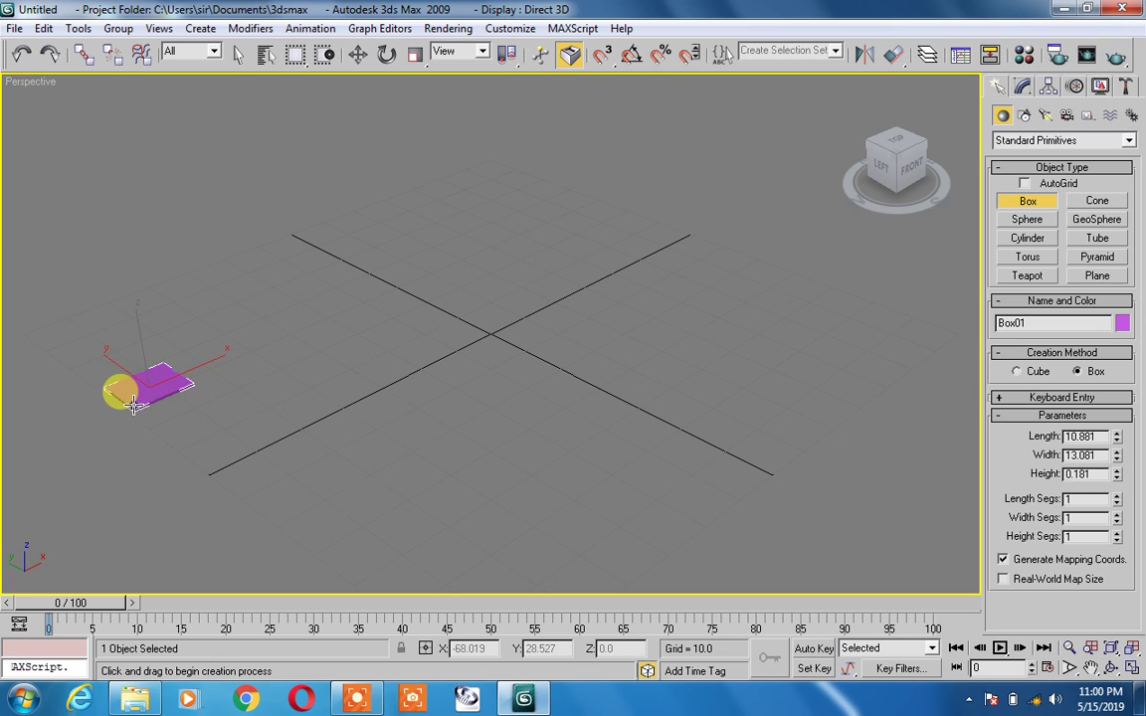
left_click(121, 386)
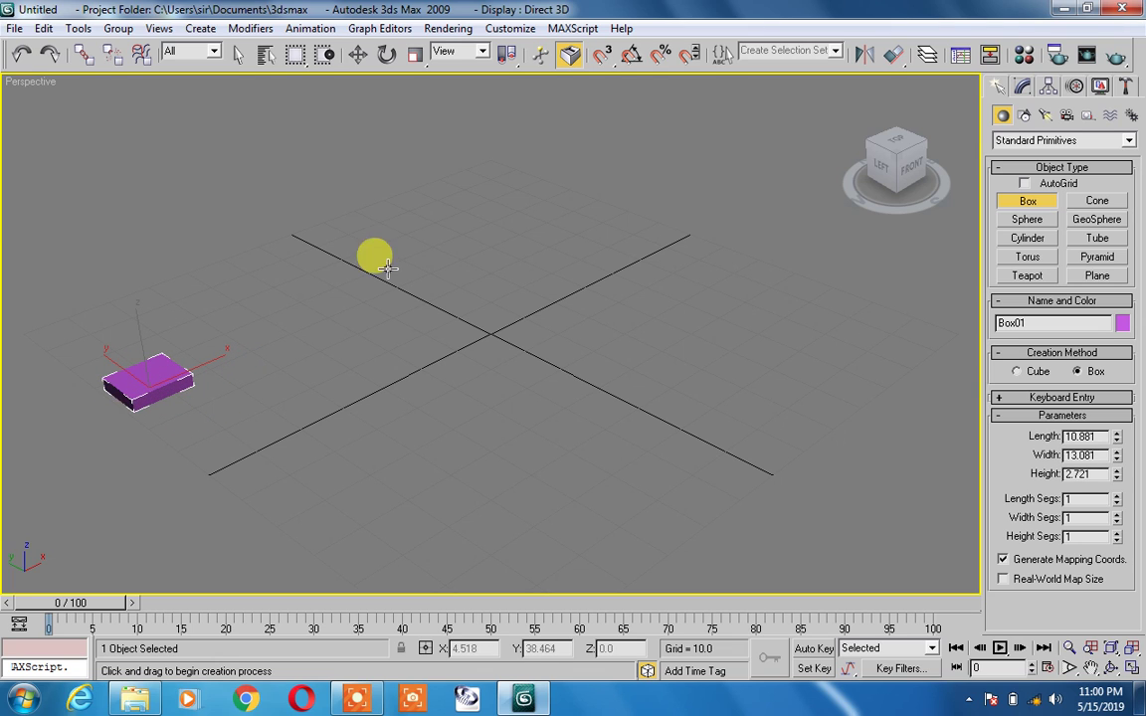
left_click(1025, 115)
left_click(1027, 216)
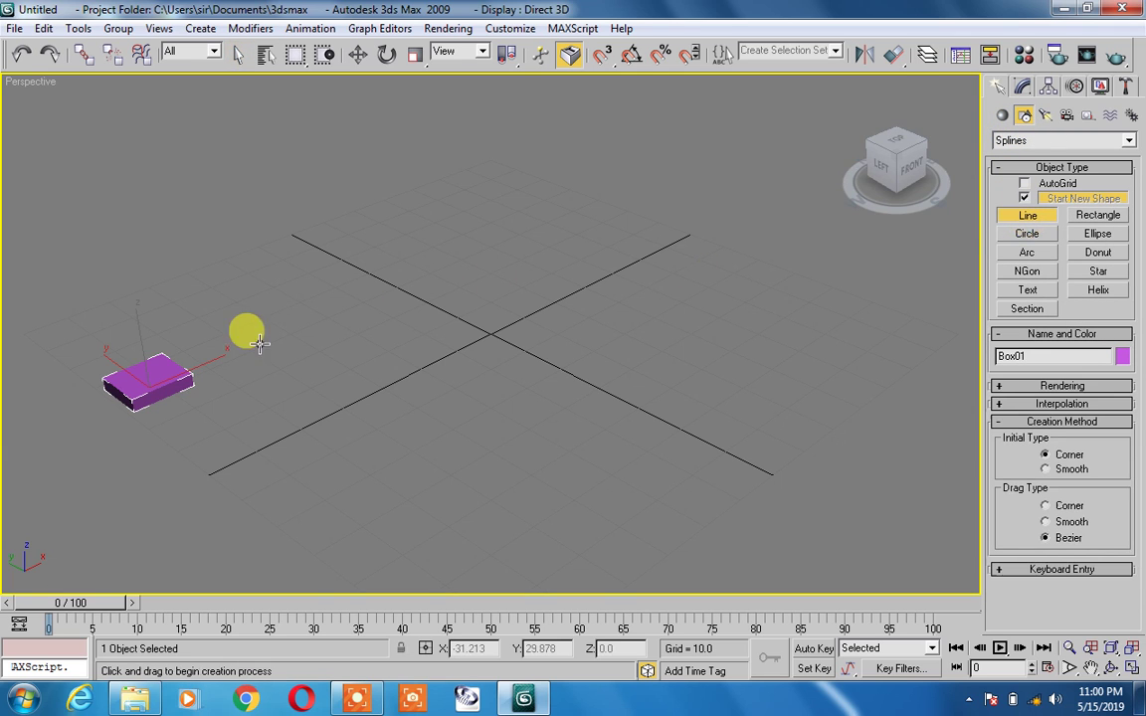
Step: Draw Line01 from near the purple box diagonally to the far side of the grid
left_click(227, 356)
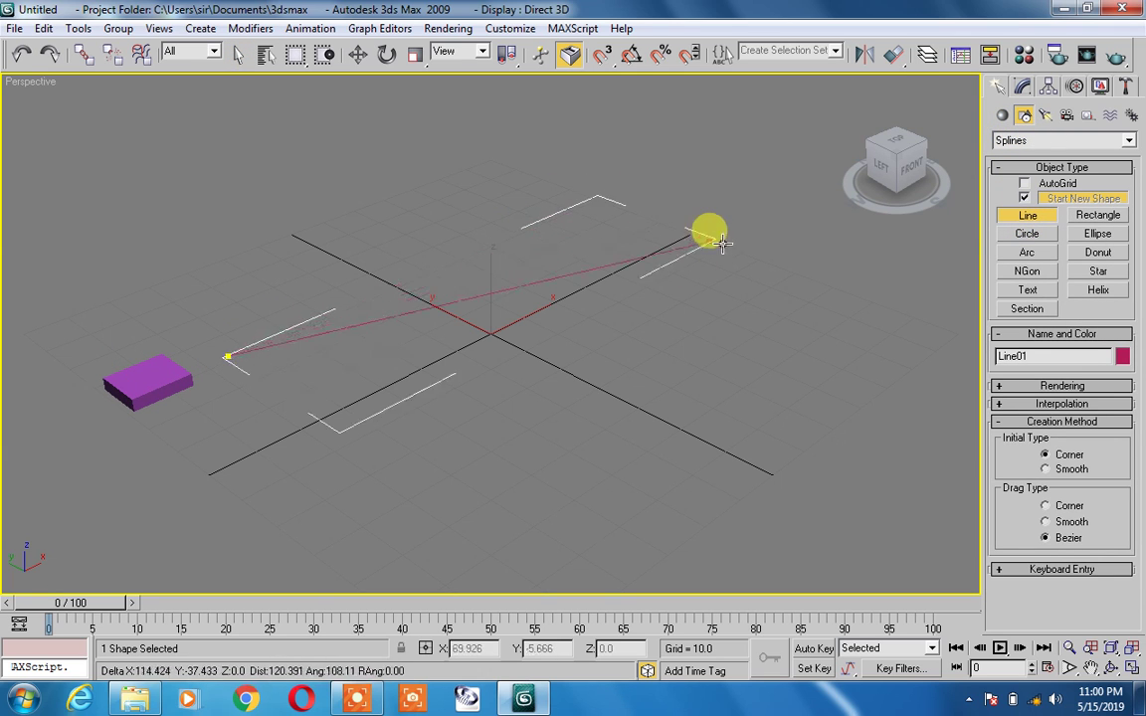
left_click(726, 231)
right_click(726, 231)
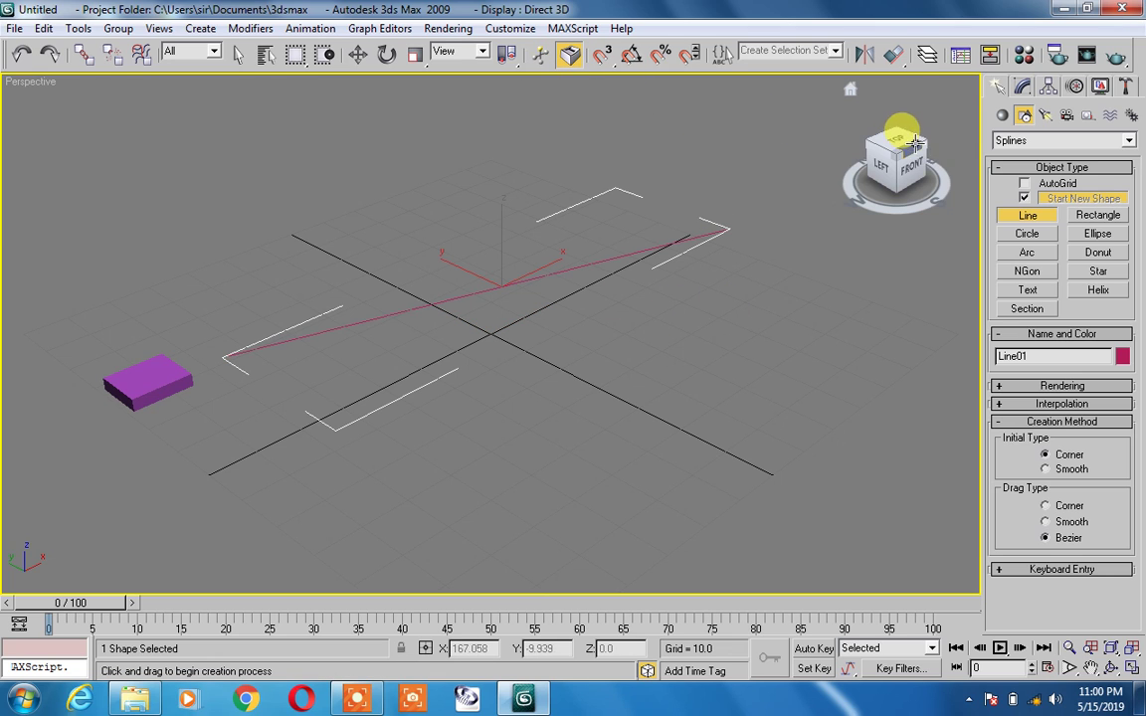
Step: Discard the extra short second line with undo/redo, keeping only Line01, and deselect
left_click(785, 333)
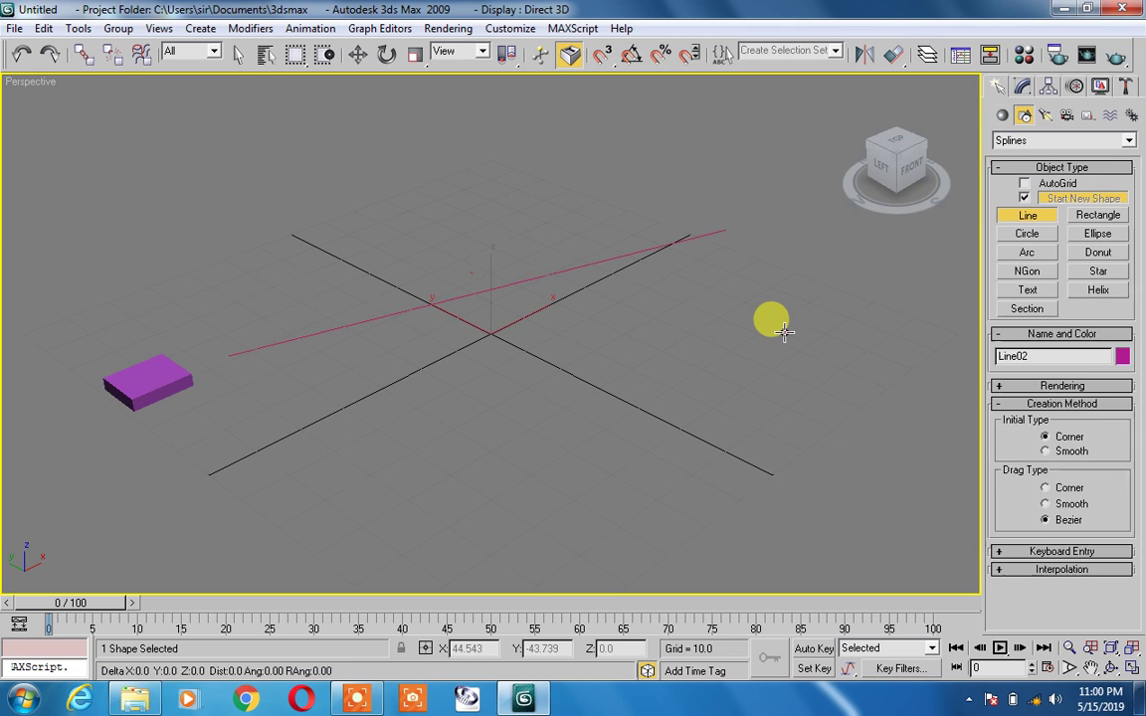
left_click(721, 375)
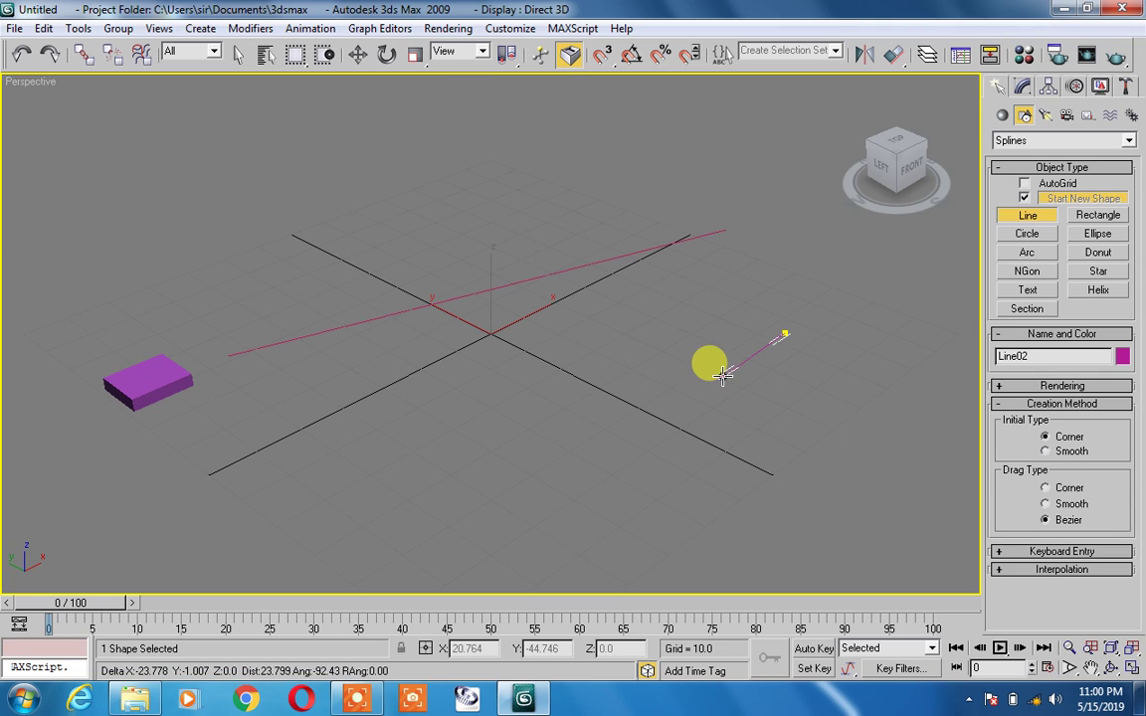
right_click(721, 375)
key("ctrl+z")
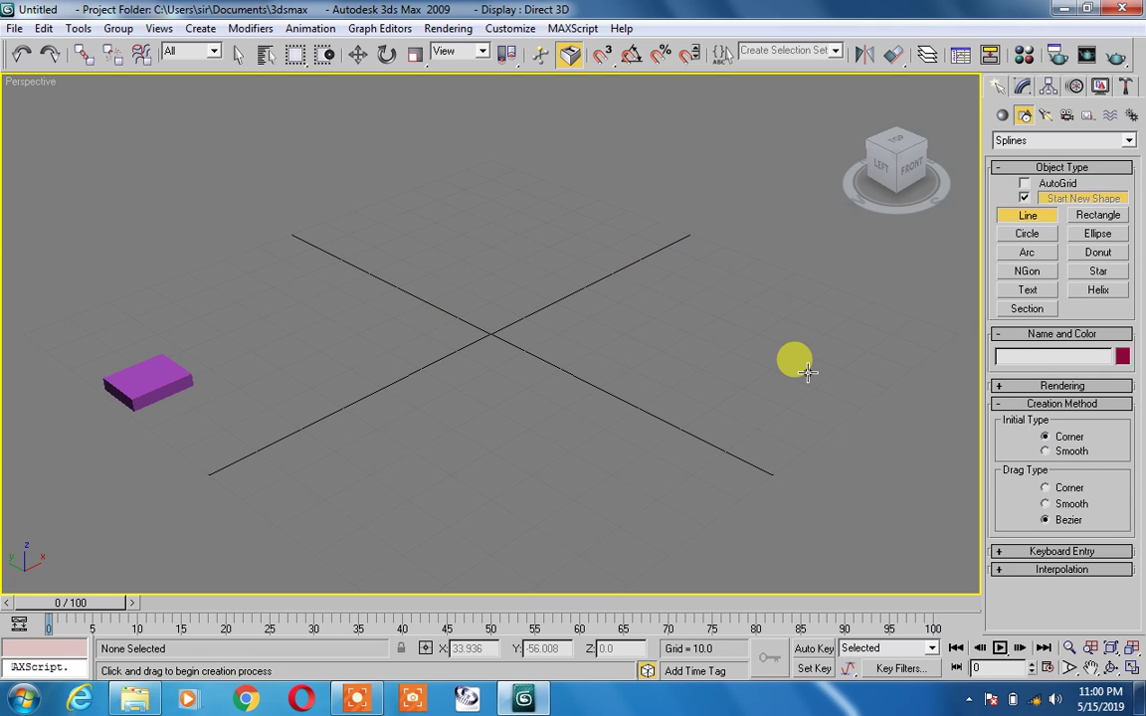
key("ctrl+y")
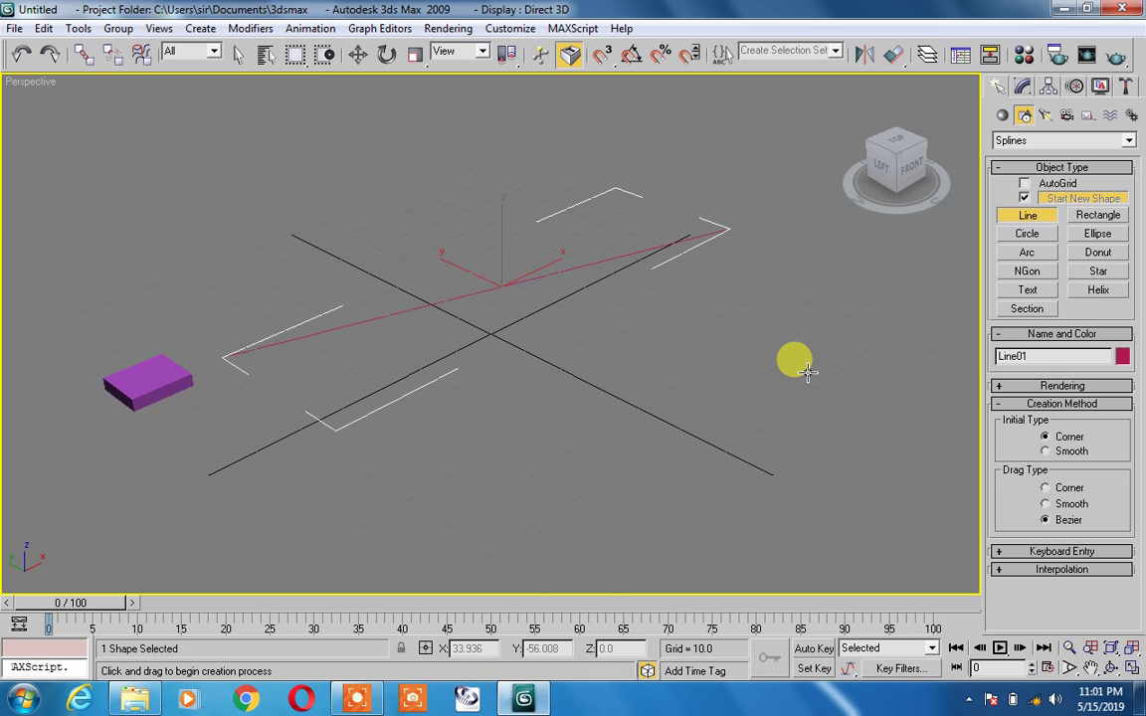
key("ctrl+z")
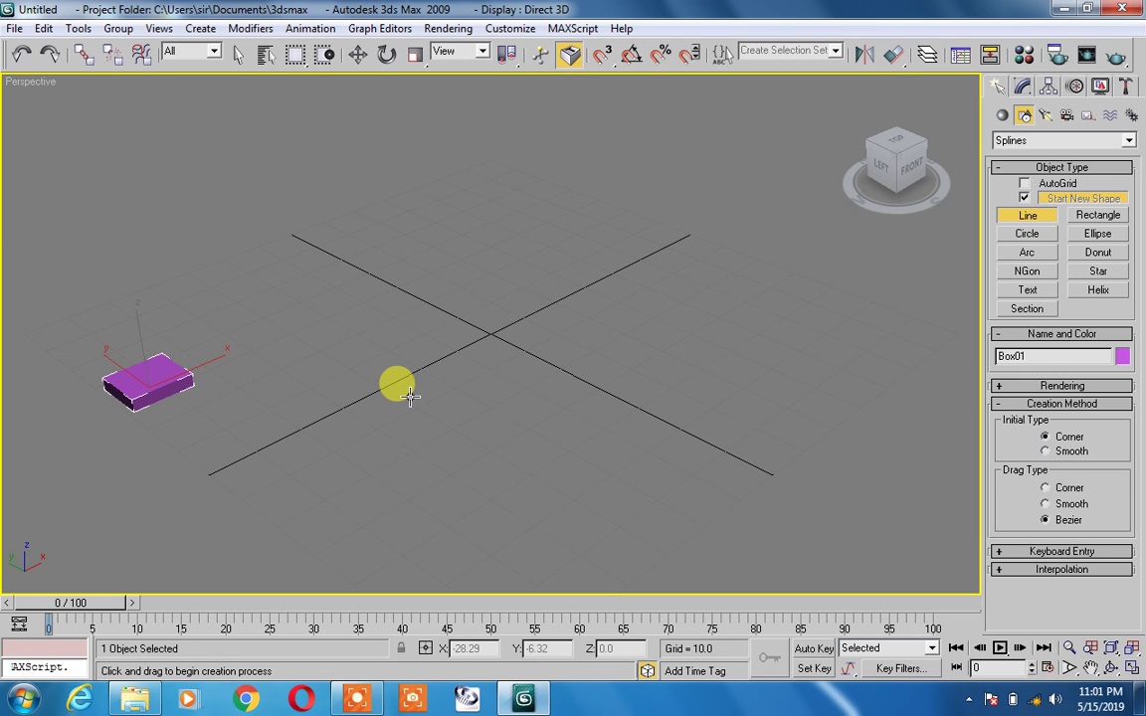
key("ctrl+y")
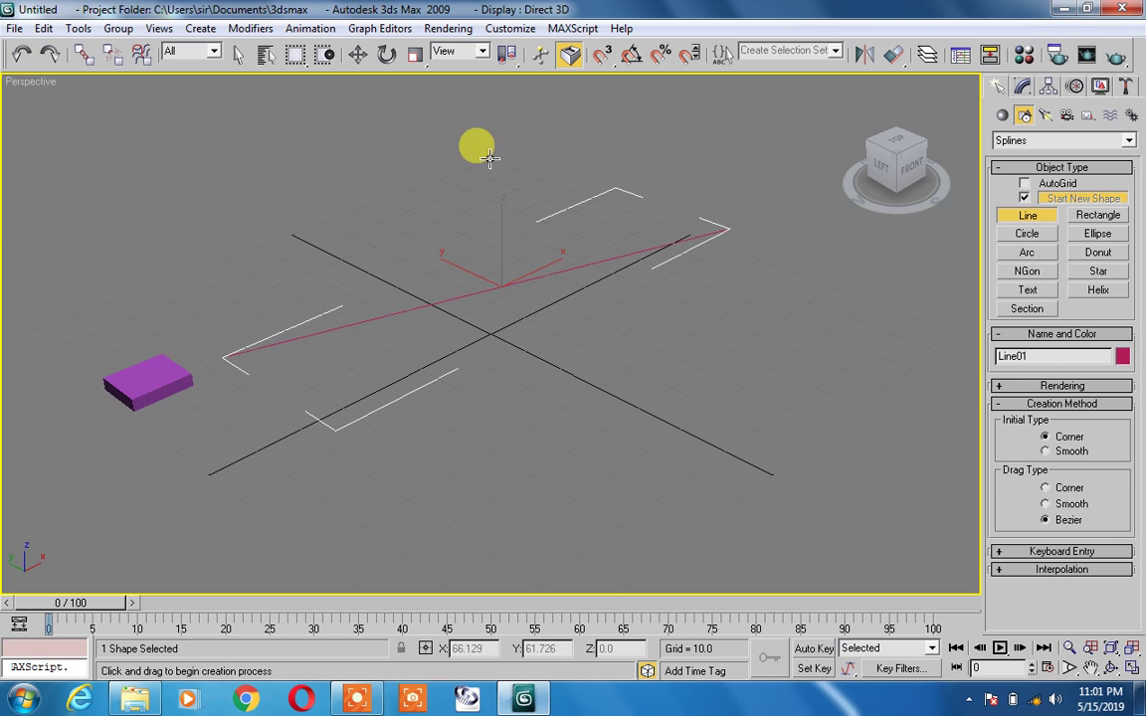
left_click(360, 54)
left_click(430, 350)
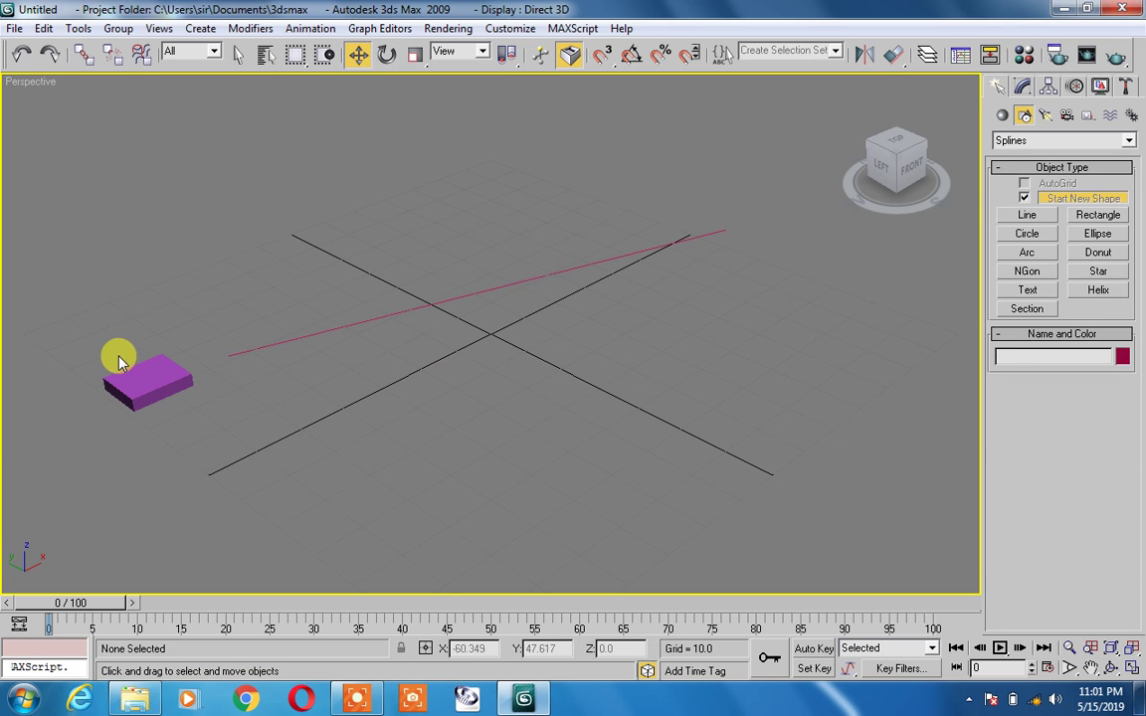
Step: Shift-drag Line01 straight up along Z to clone it as Line02
middle_click_drag(118, 360, 232, 360)
scroll(361, 362, "up", 3)
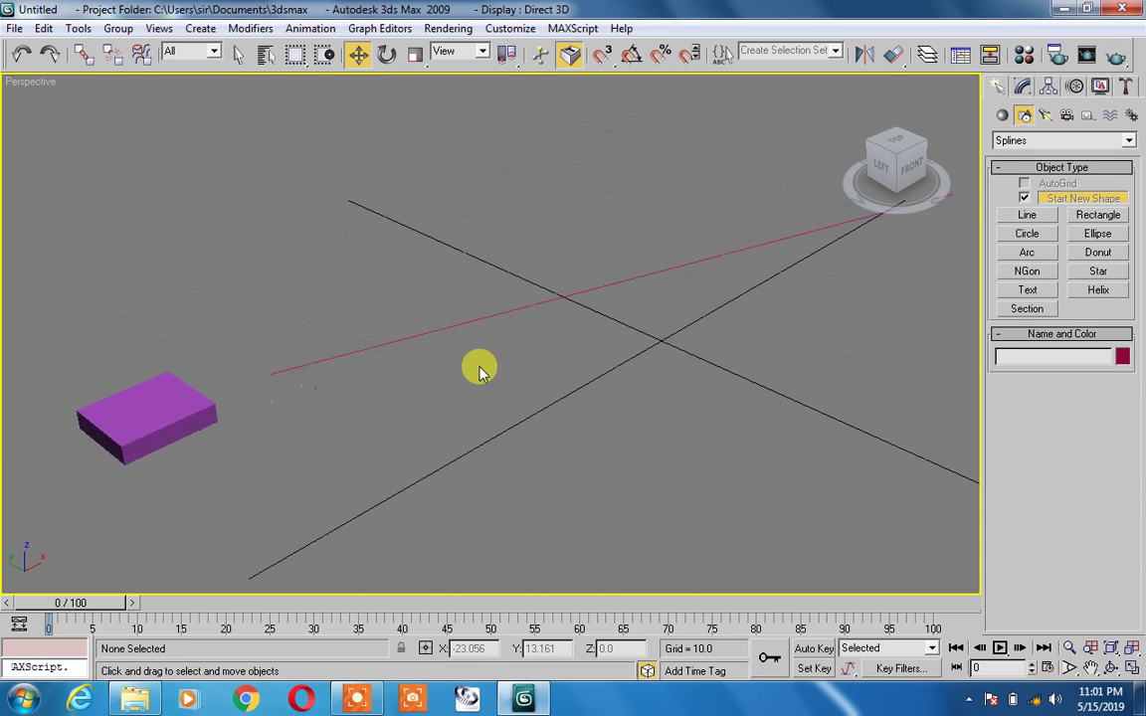
left_click(554, 295)
scroll(542, 328, "down", 3)
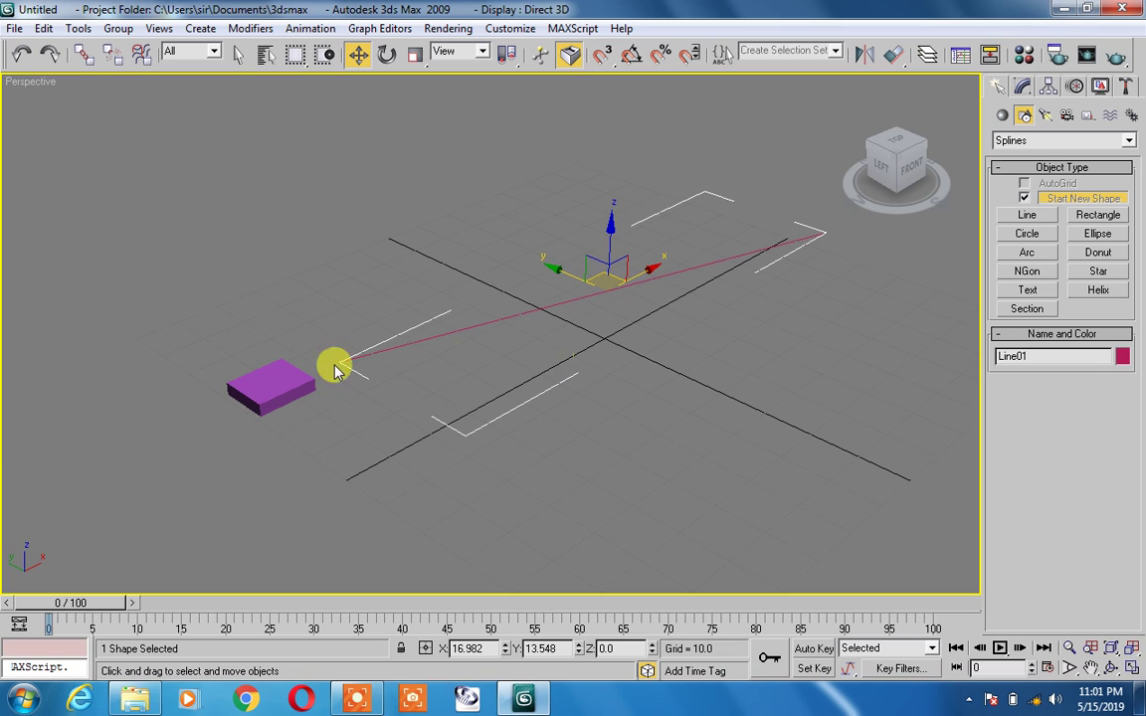
left_click(662, 372)
left_click(607, 289)
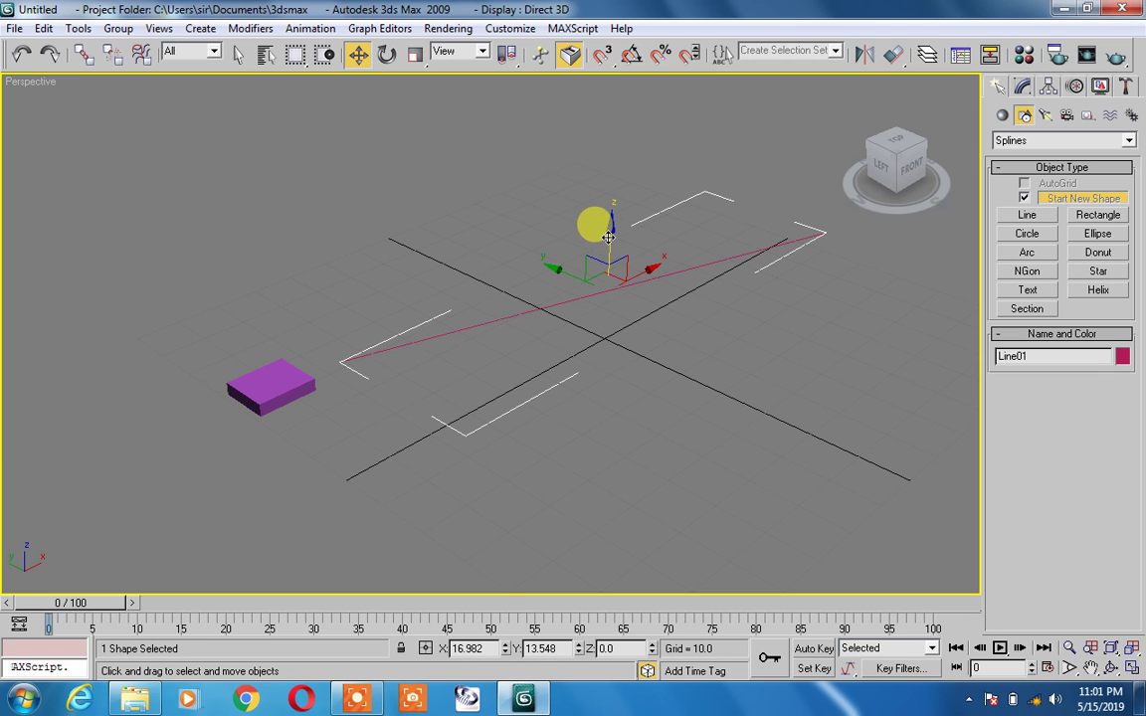
left_click_drag(608, 236, 611, 76, "shift")
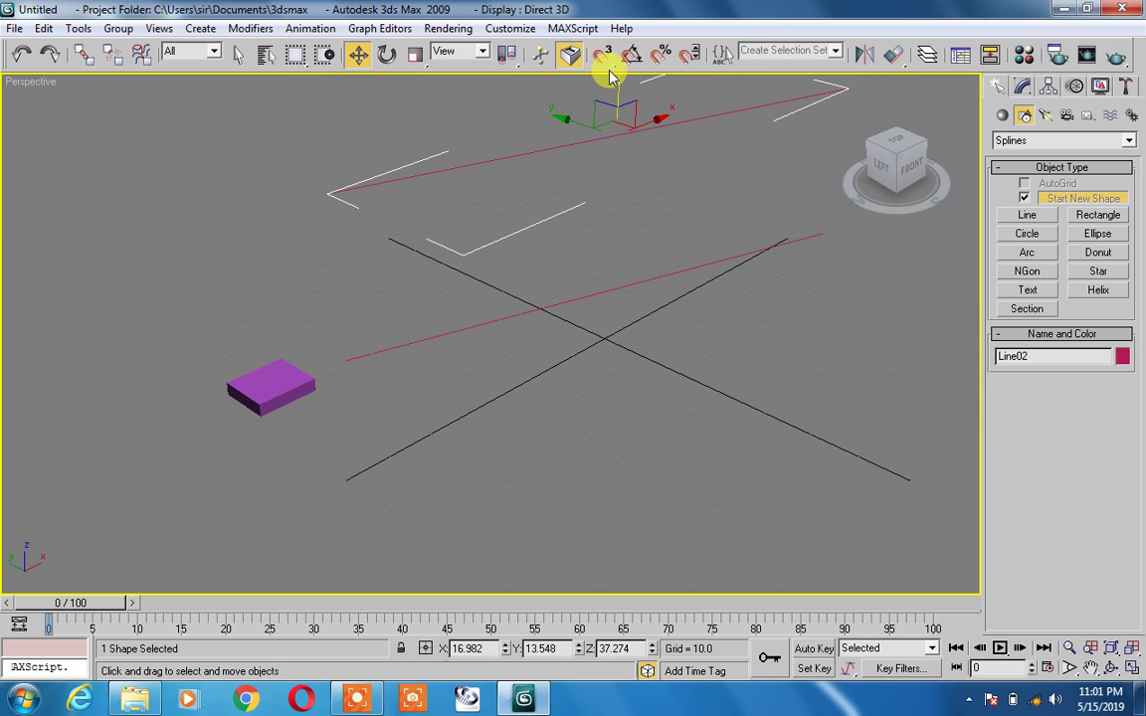
left_click(582, 425)
Step: Frame both lines, clear the selection, and create Camera01 from the current view
mouse_move(613, 343)
middle_mouse_down()
mouse_move(603, 363)
mouse_move(613, 408)
middle_mouse_up()
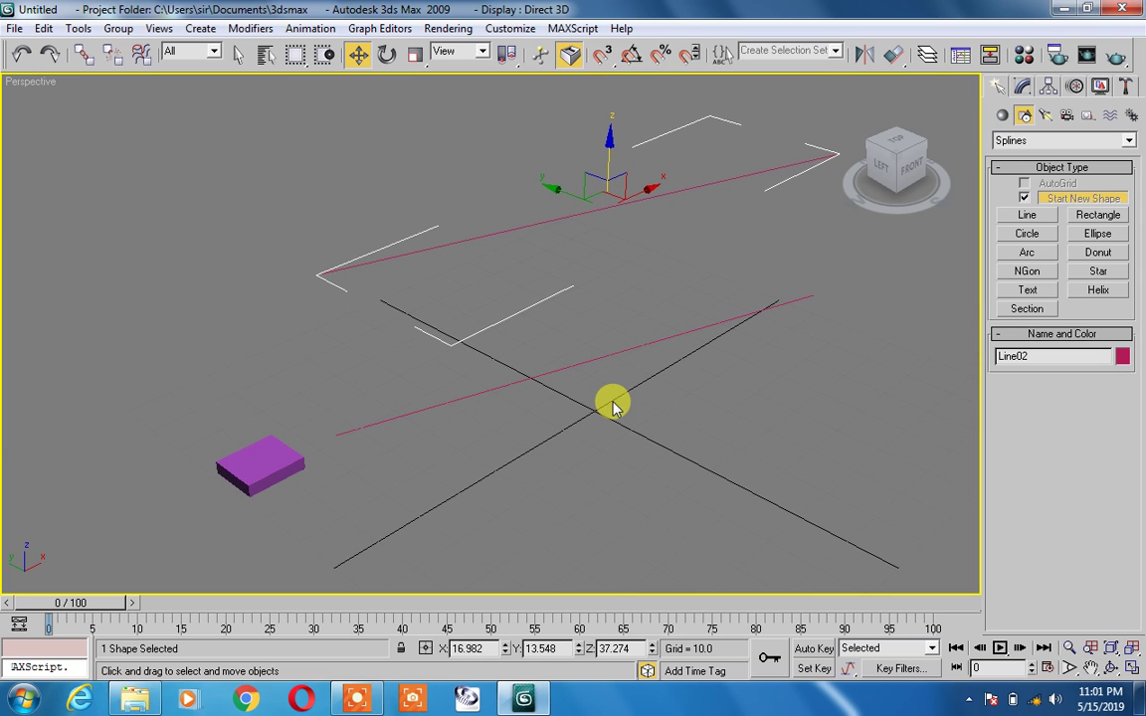
key("Delete")
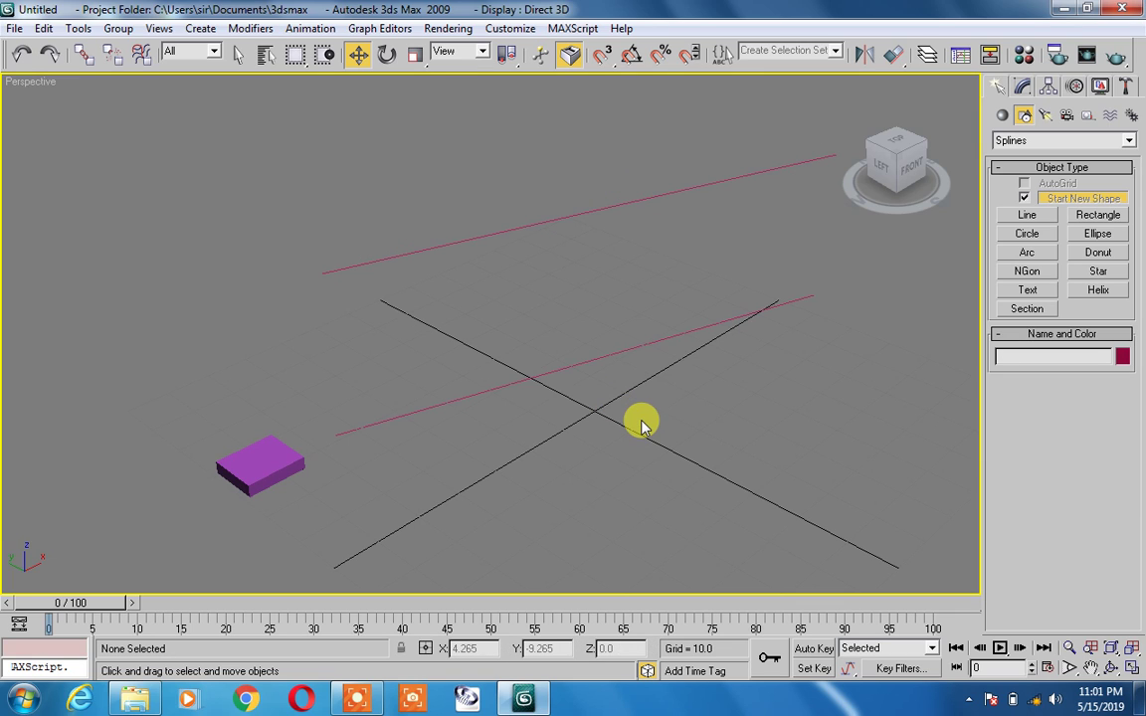
key("ctrl+c")
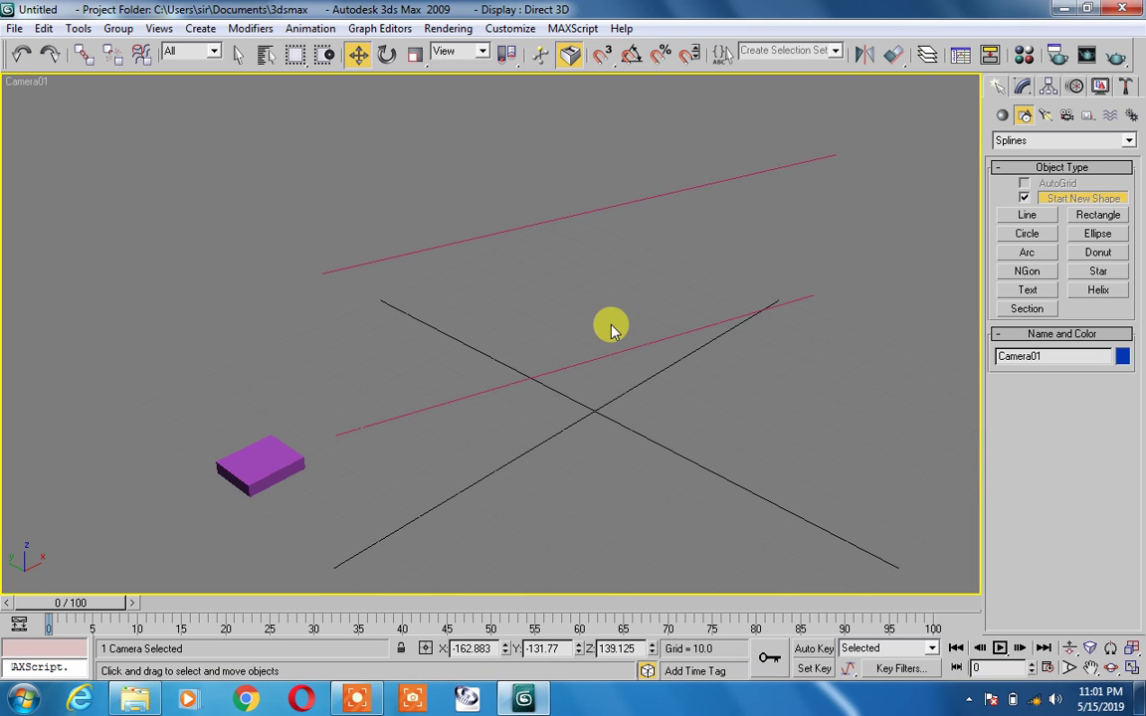
Step: Truck Camera01 so its view frames the purple box and both red lines, then deselect
left_click_drag(299, 334, 350, 364)
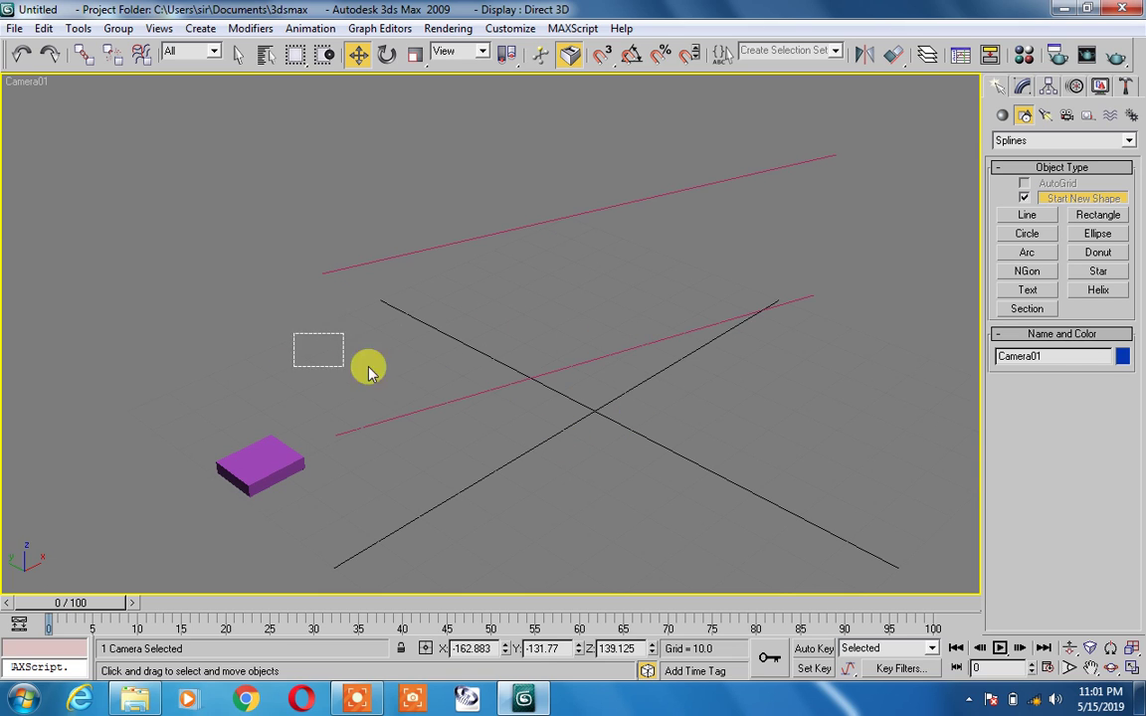
left_click(519, 458)
left_click(264, 449)
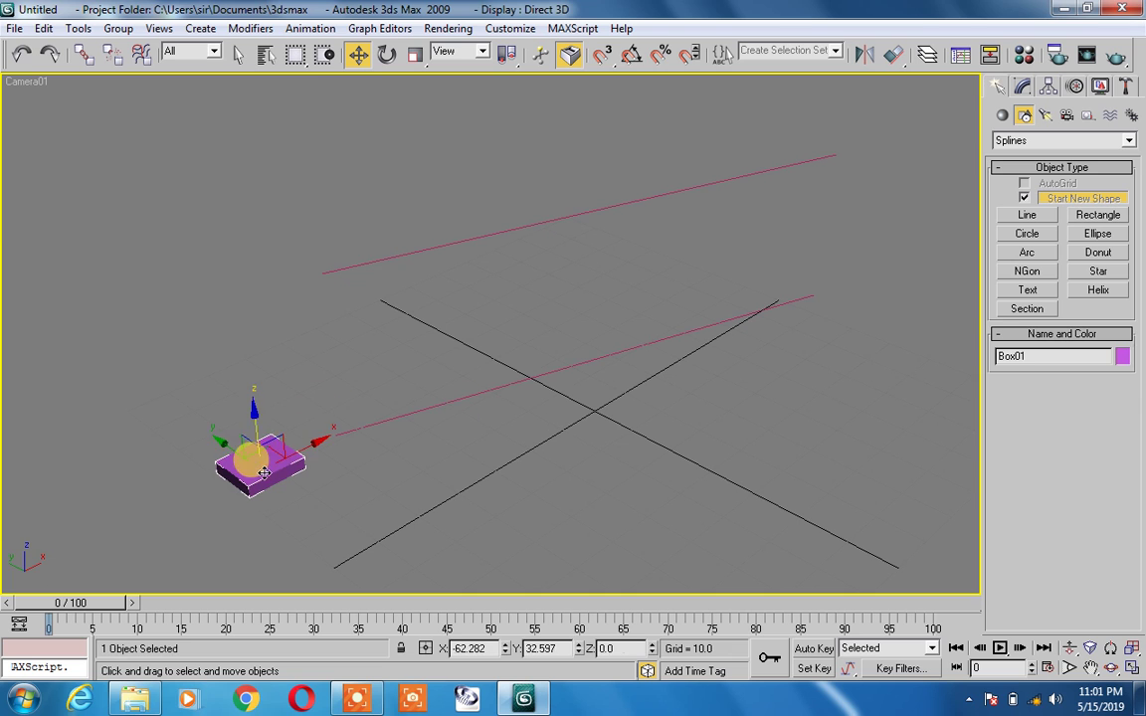
mouse_move(534, 420)
middle_mouse_down()
mouse_move(622, 381)
mouse_move(583, 383)
mouse_move(597, 401)
middle_mouse_up()
mouse_move(788, 299)
middle_mouse_down()
mouse_move(384, 476)
mouse_move(660, 366)
middle_mouse_up()
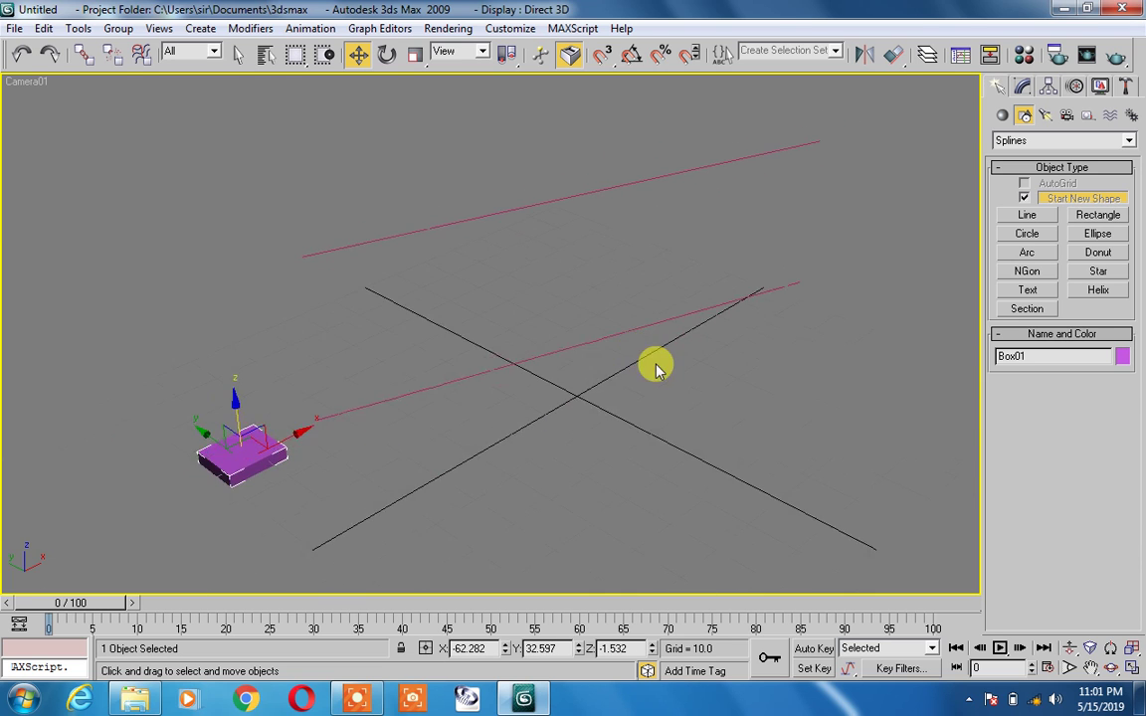
left_click_drag(633, 387, 678, 438)
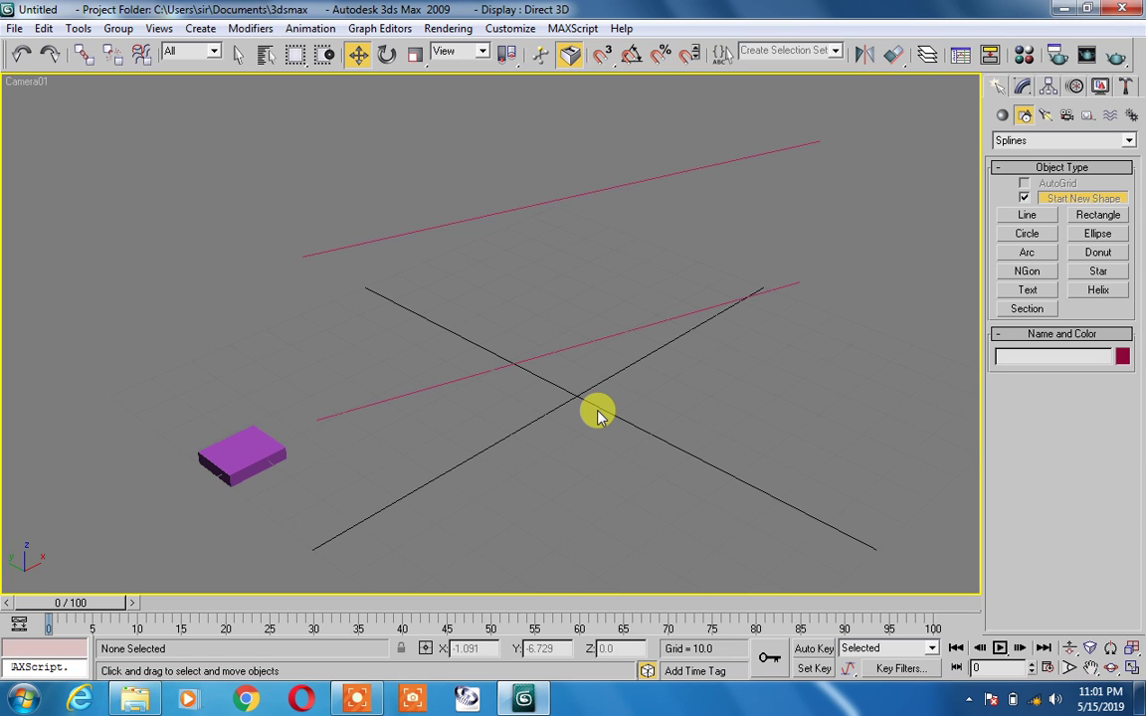
key("p")
scroll(607, 402, "down", 5)
scroll(609, 378, "down", 2)
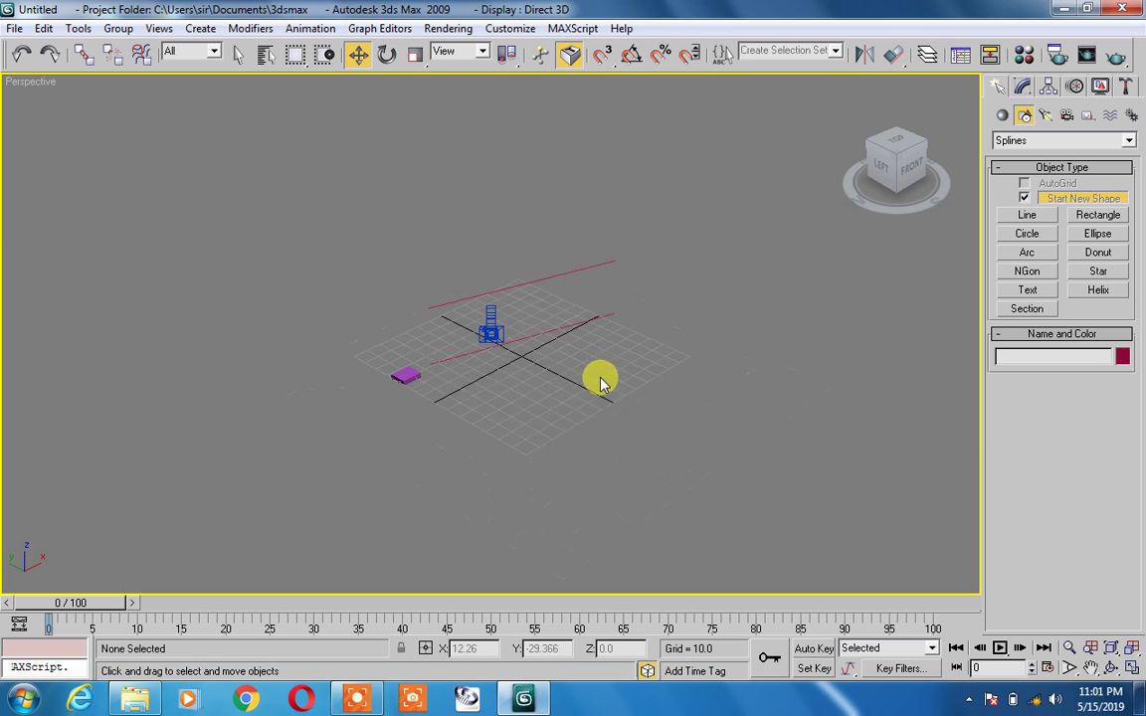
scroll(495, 331, "up", 2)
scroll(492, 333, "up", 3)
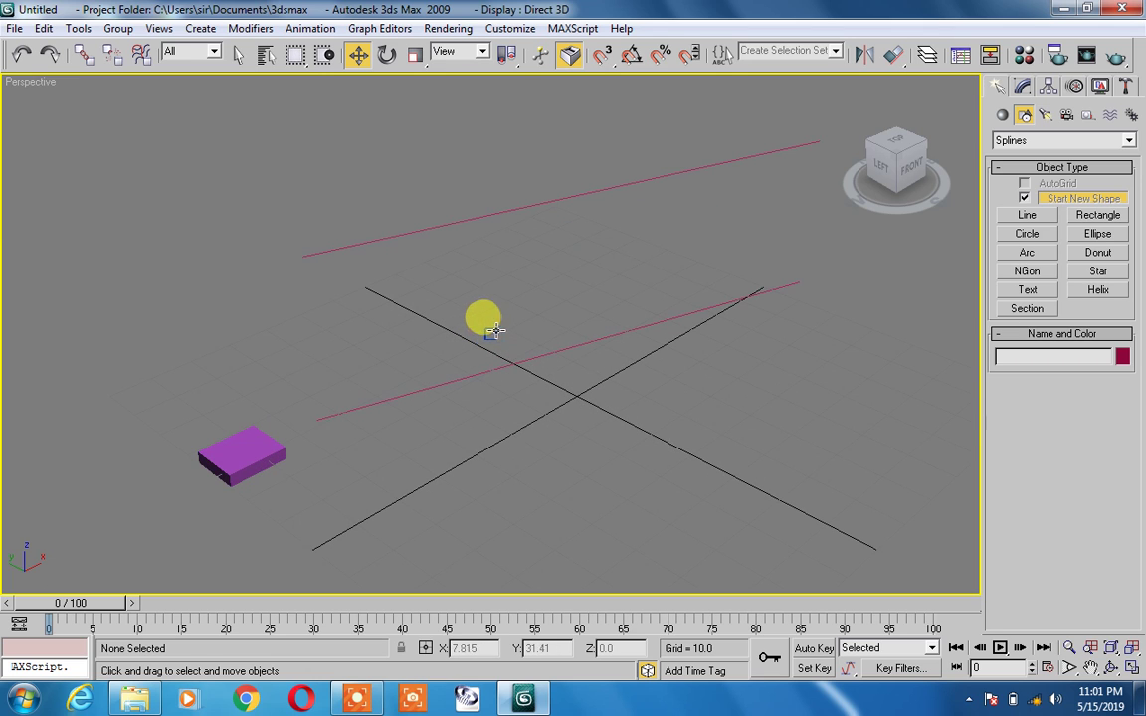
left_click(490, 333)
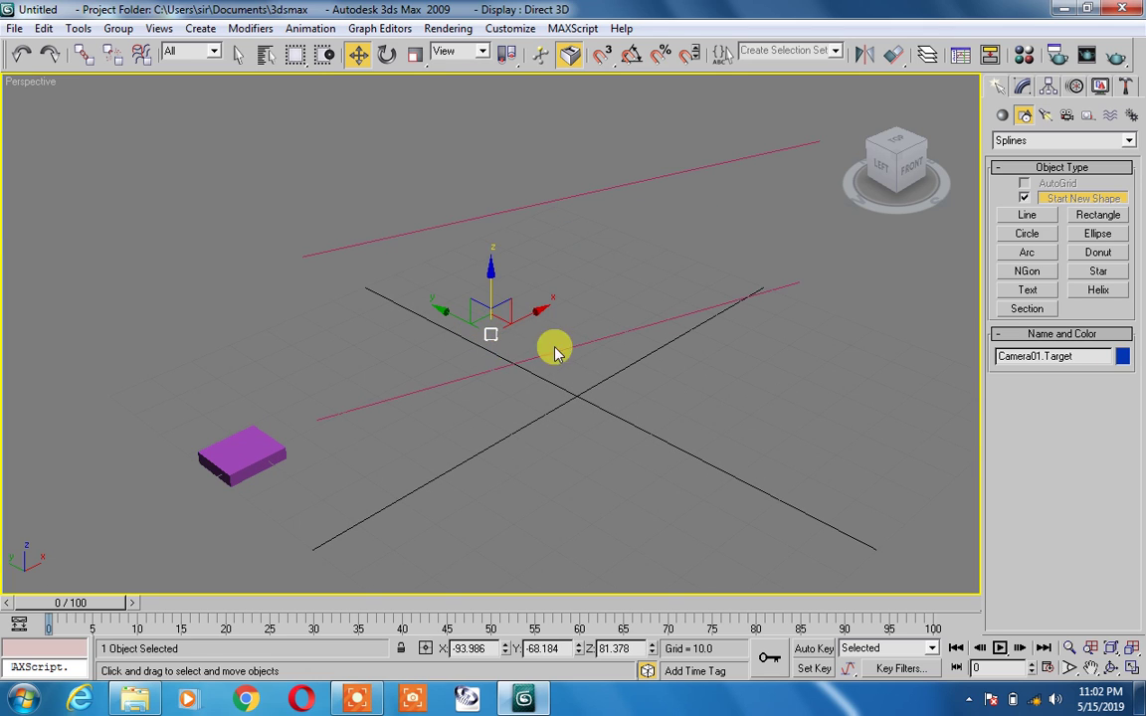
left_click(726, 416)
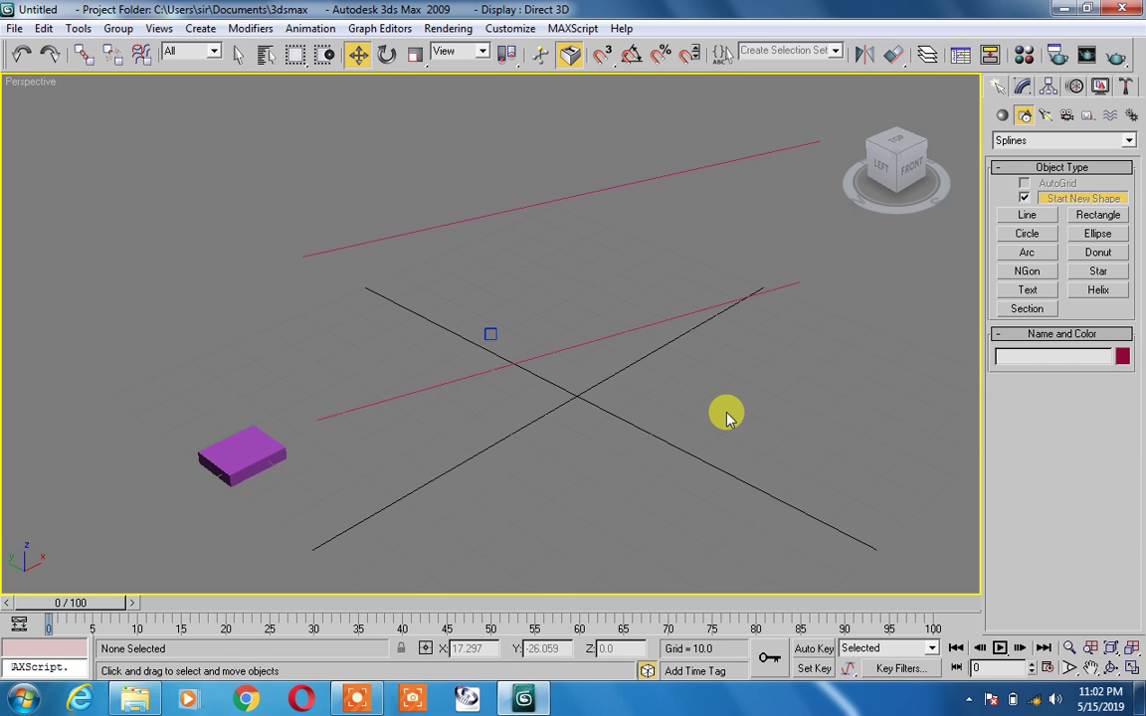
key("c")
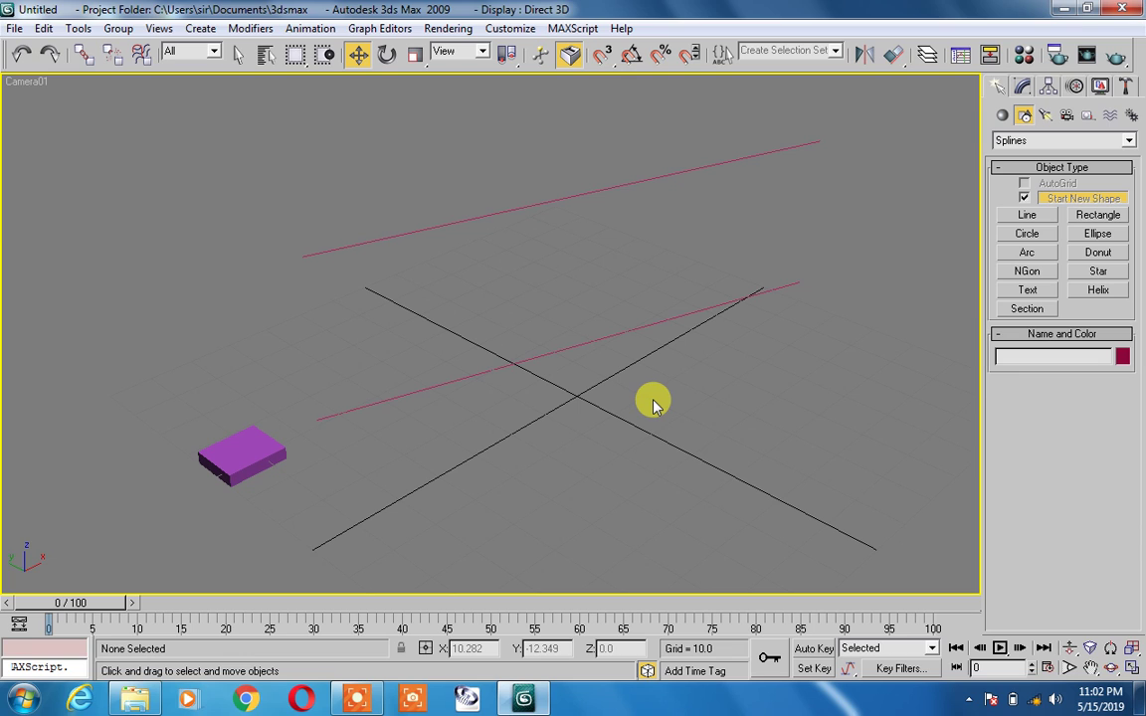
key("p")
key("c")
key("p")
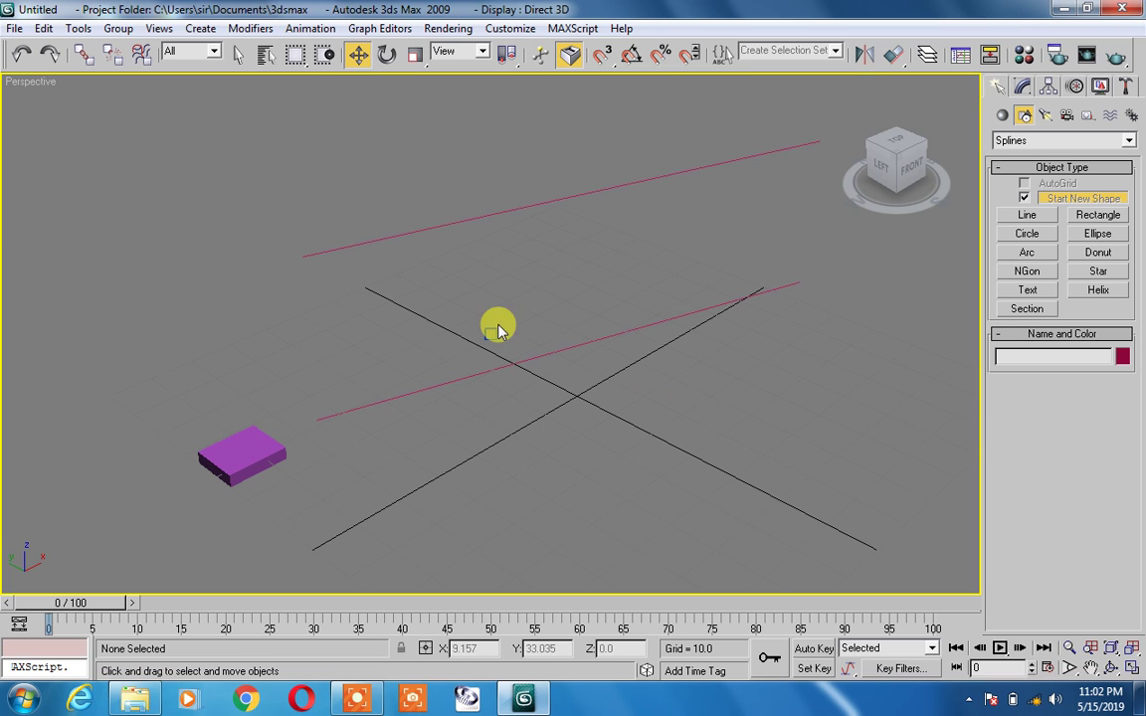
Step: Select Camera01.Target and drag it down onto the purple box
middle_click_drag(453, 332, 515, 331, "alt")
scroll(515, 331, "down", 4)
scroll(516, 326, "down", 2)
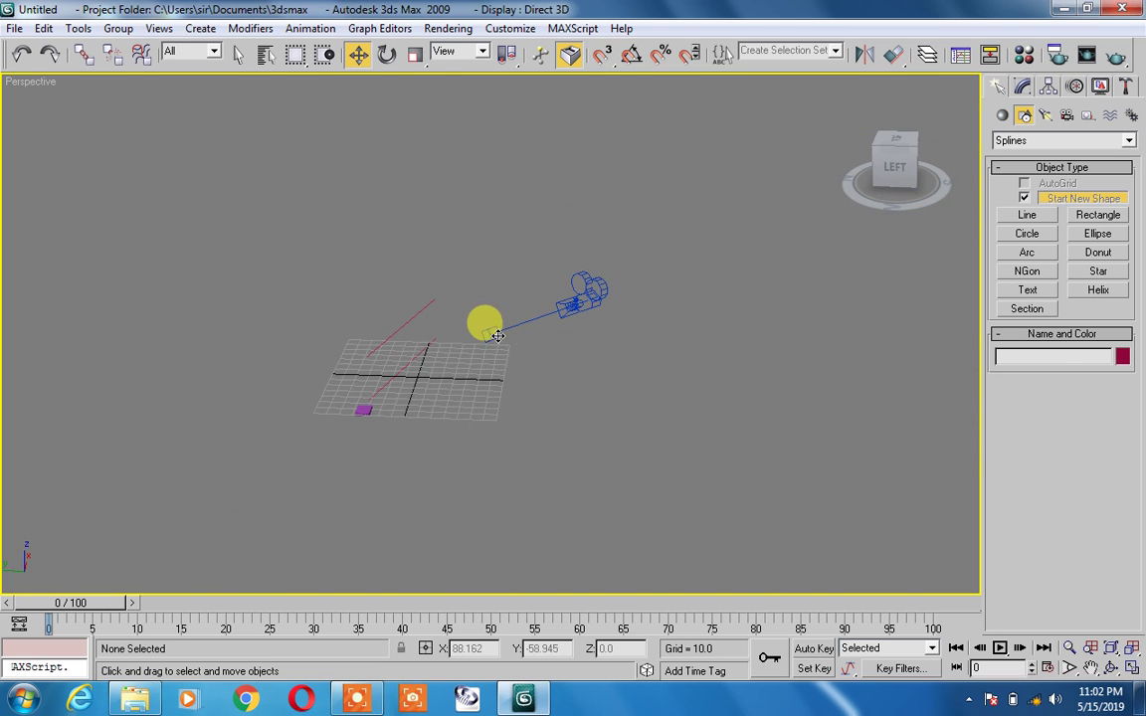
left_click(498, 335)
scroll(491, 333, "up", 2)
scroll(490, 333, "up", 2)
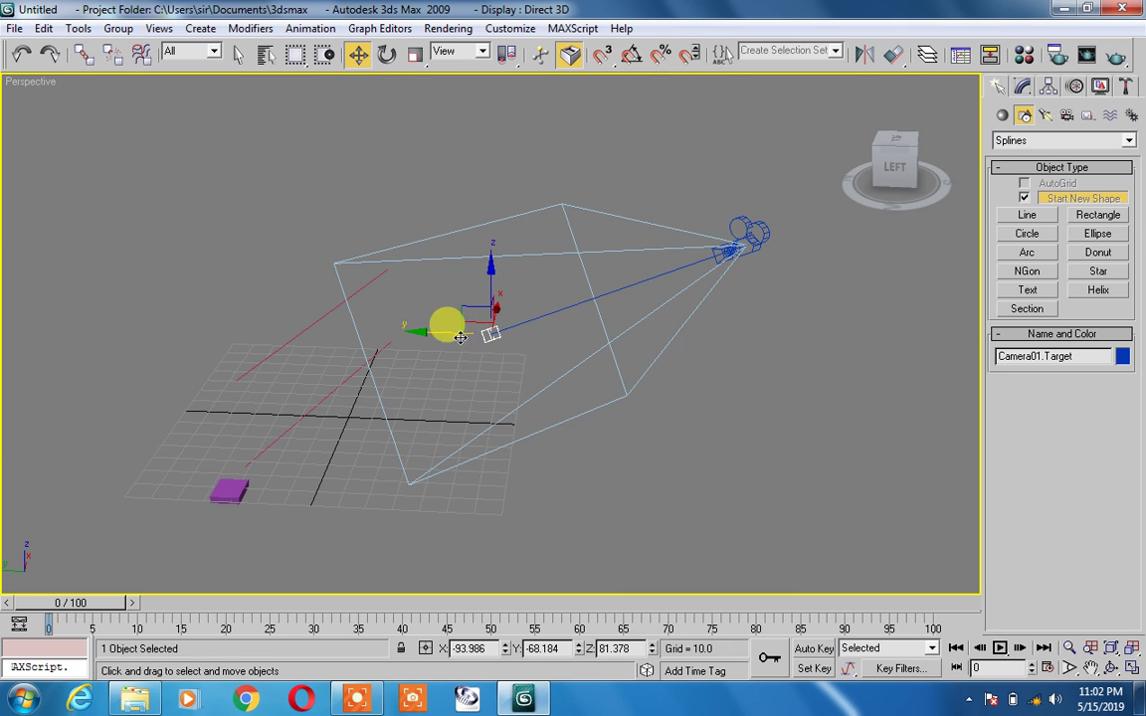
left_click_drag(475, 319, 388, 387)
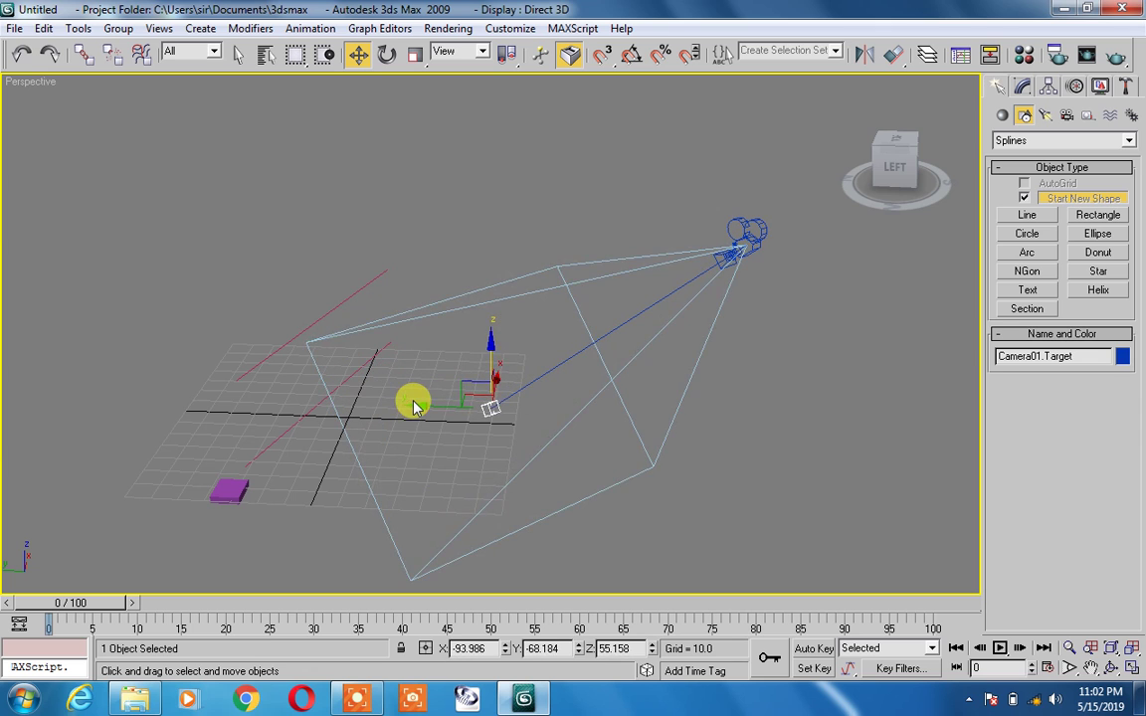
left_click(412, 400)
left_click_drag(488, 405, 211, 482)
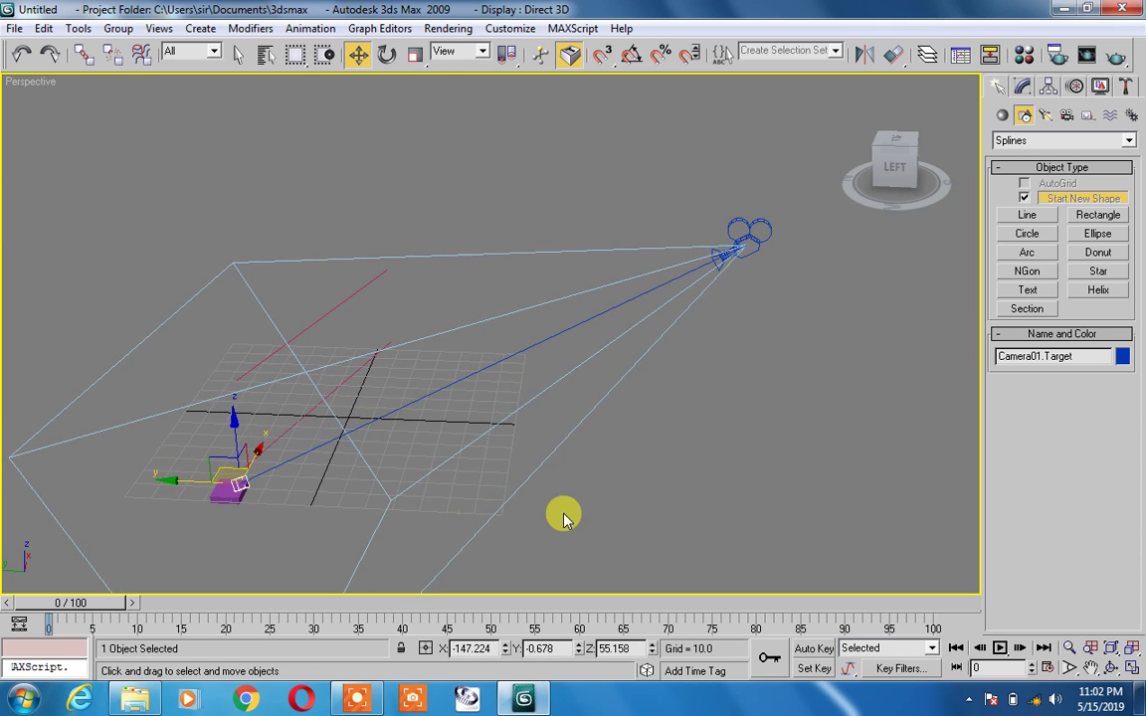
Step: Check the camera framing, then reposition the target beside the box in Perspective
key("c")
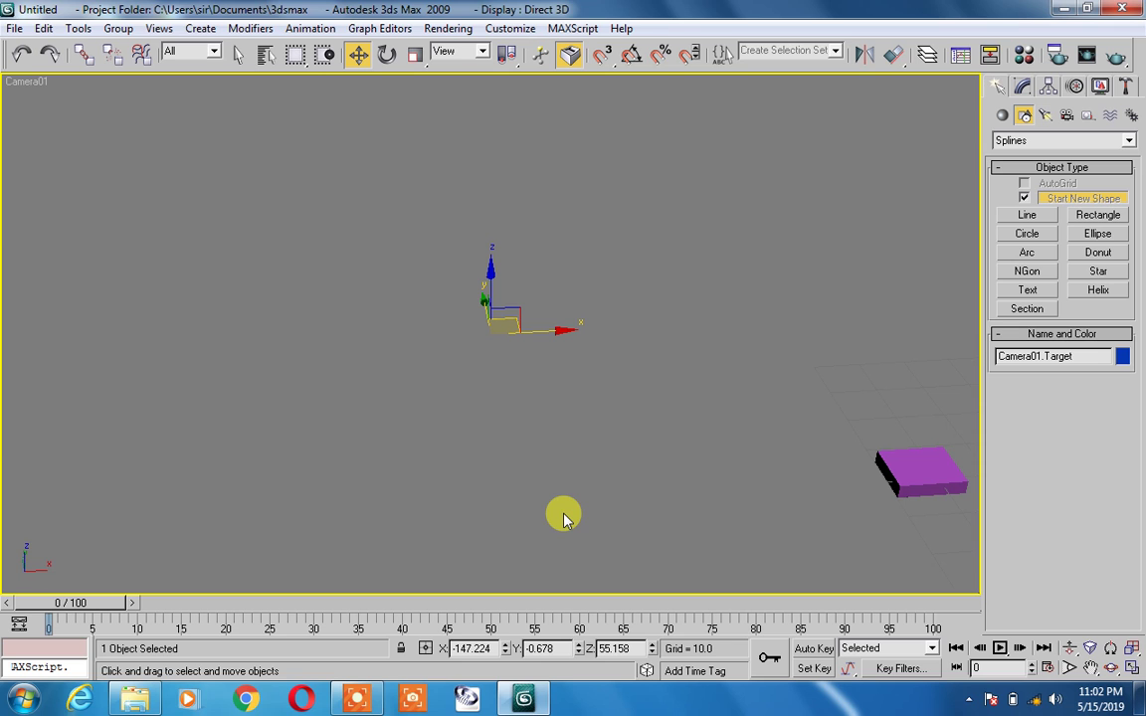
key("p")
scroll(542, 466, "down", 4)
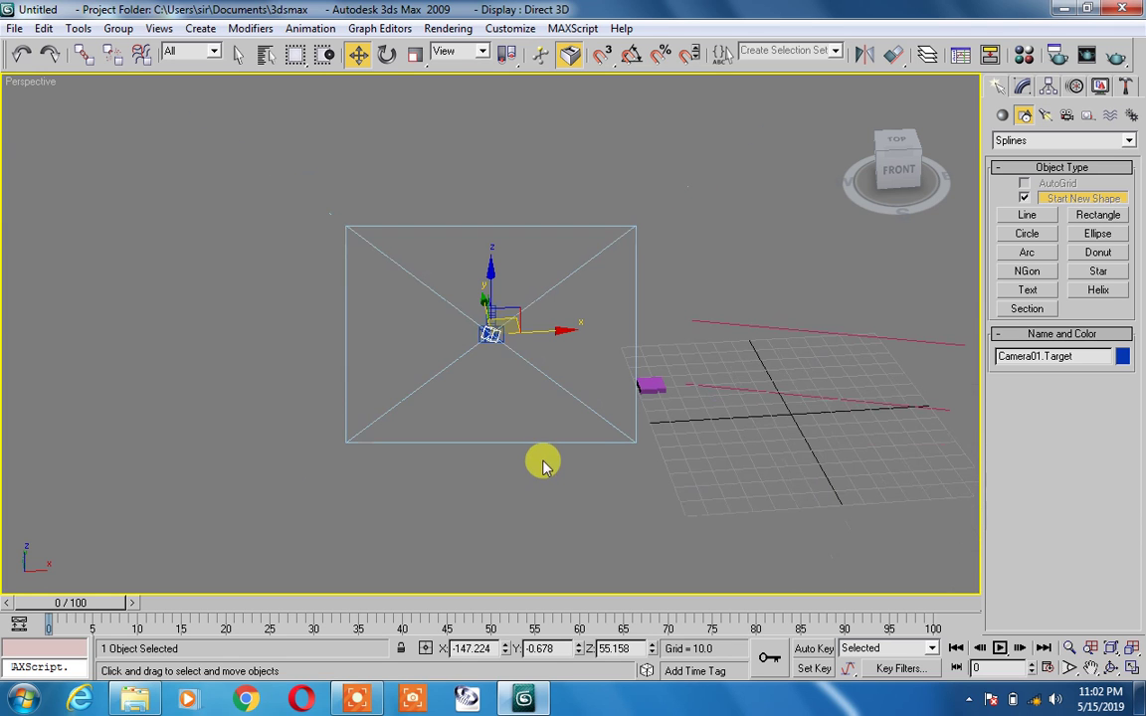
left_click_drag(510, 326, 672, 447)
left_click_drag(637, 271, 655, 340)
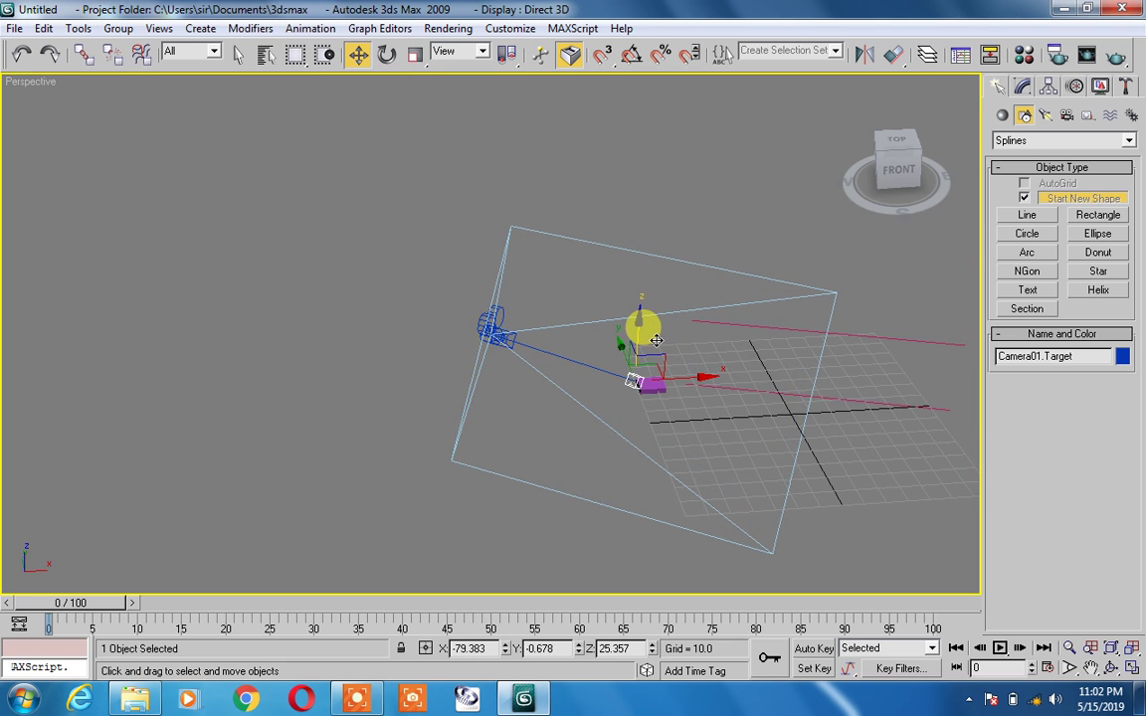
Step: Recheck through Camera01 and settle the target at X -73.066, Y -3.531, Z 26.554
key("c")
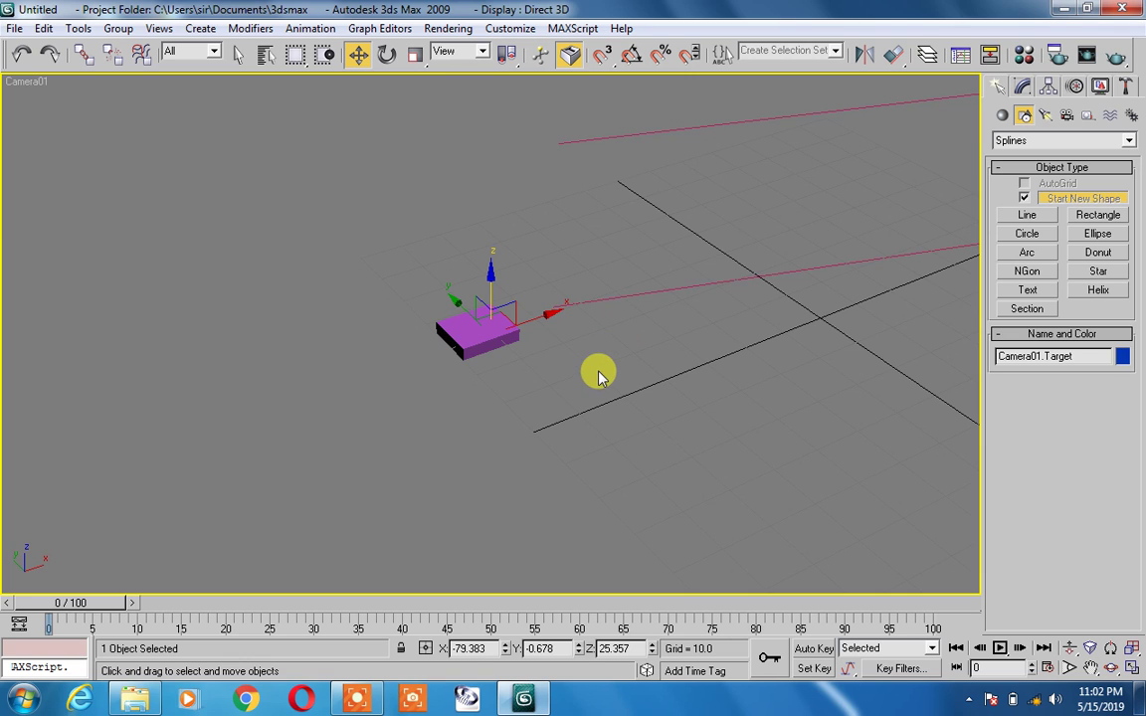
middle_click_drag(625, 373, 570, 380)
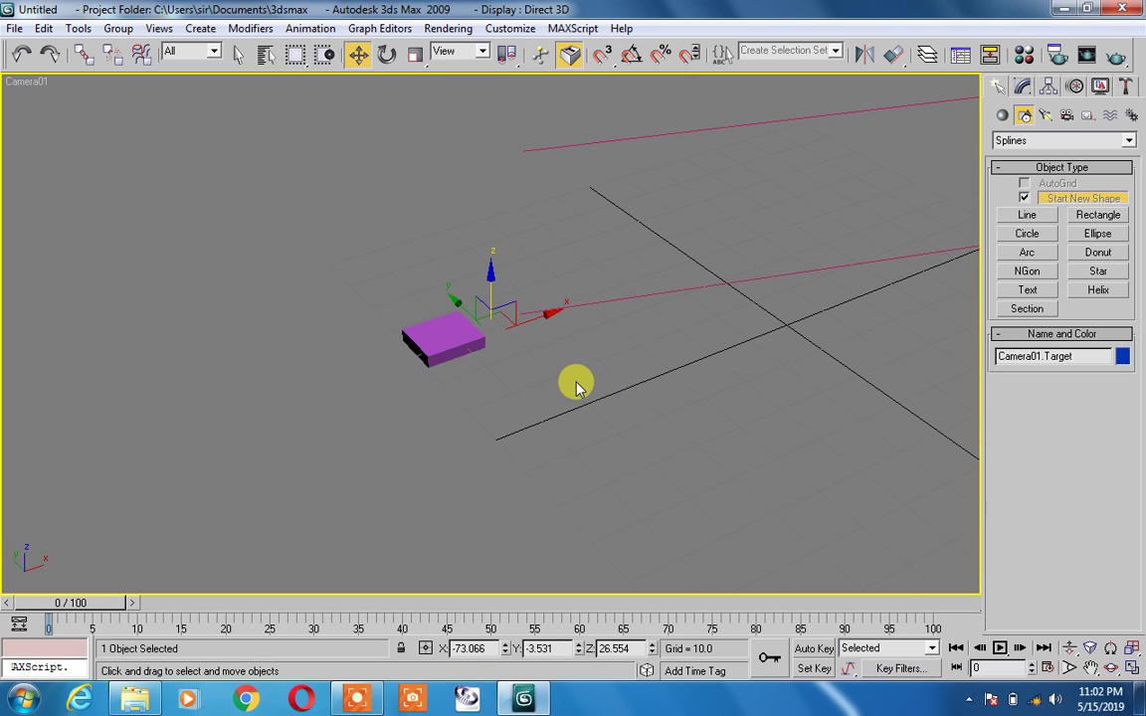
key("p")
scroll(563, 384, "down", 3)
scroll(532, 410, "down", 2)
scroll(477, 304, "up", 4)
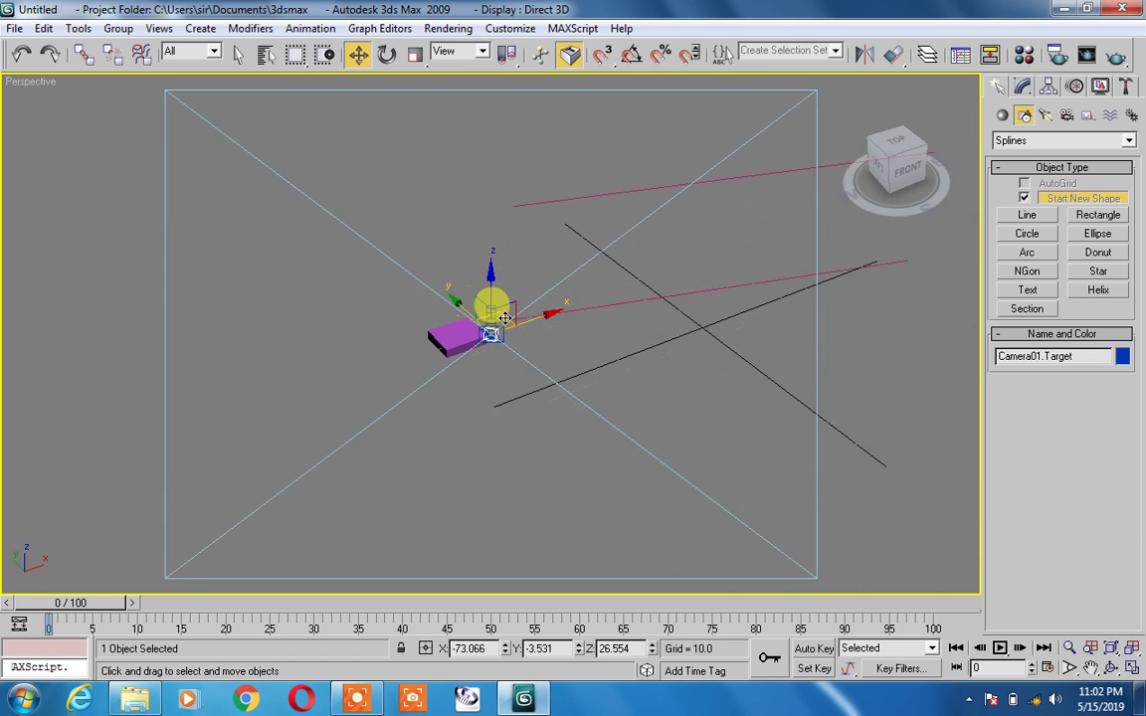
scroll(557, 356, "down", 2)
key("Delete")
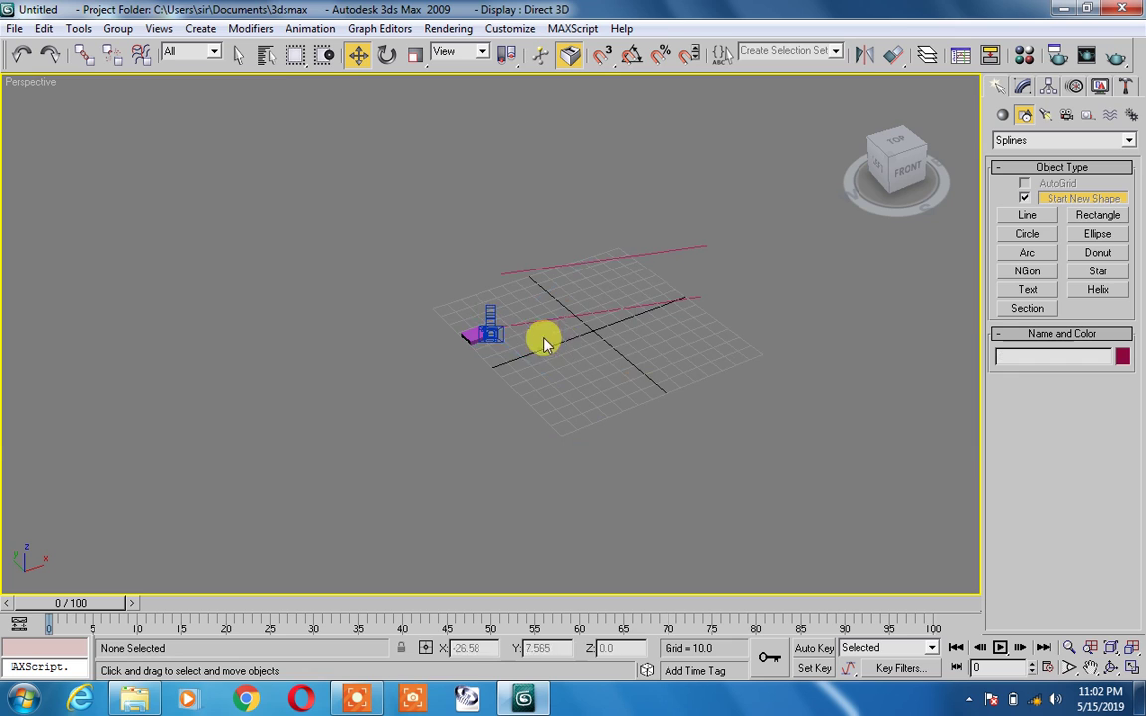
scroll(494, 339, "up", 3)
Step: Assign a Path Constraint controller to Box01's position track in the Motion panel
left_click(432, 328)
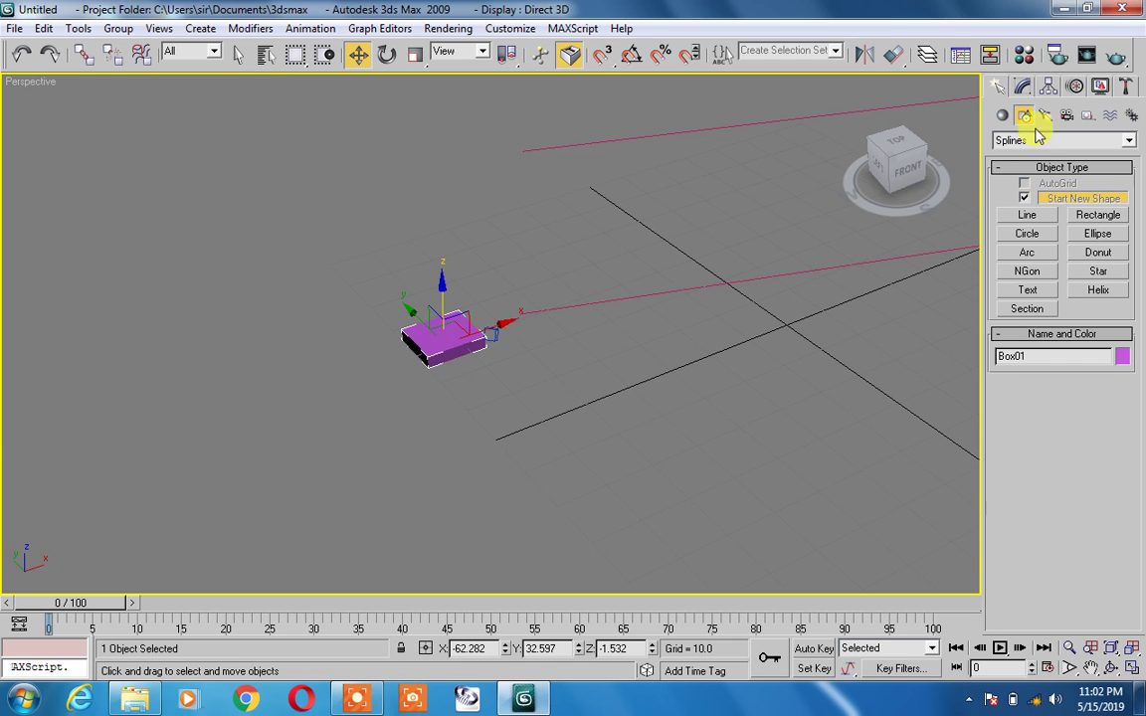
left_click(1075, 88)
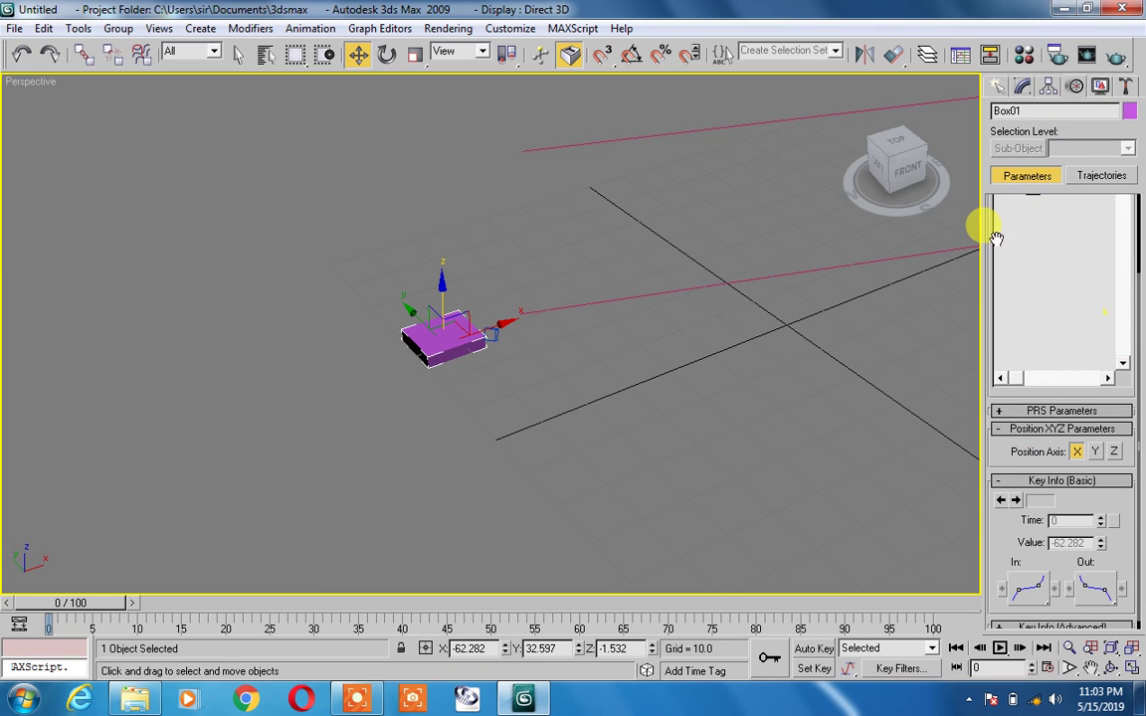
left_click_drag(984, 288, 984, 440)
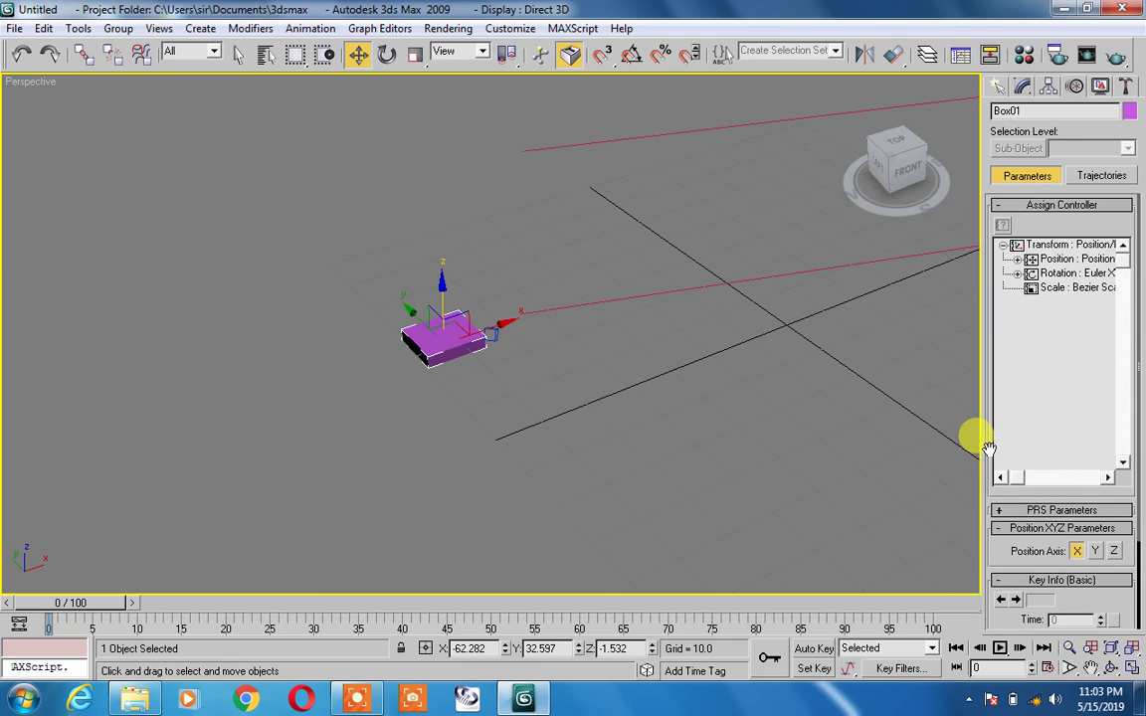
left_click(1030, 262)
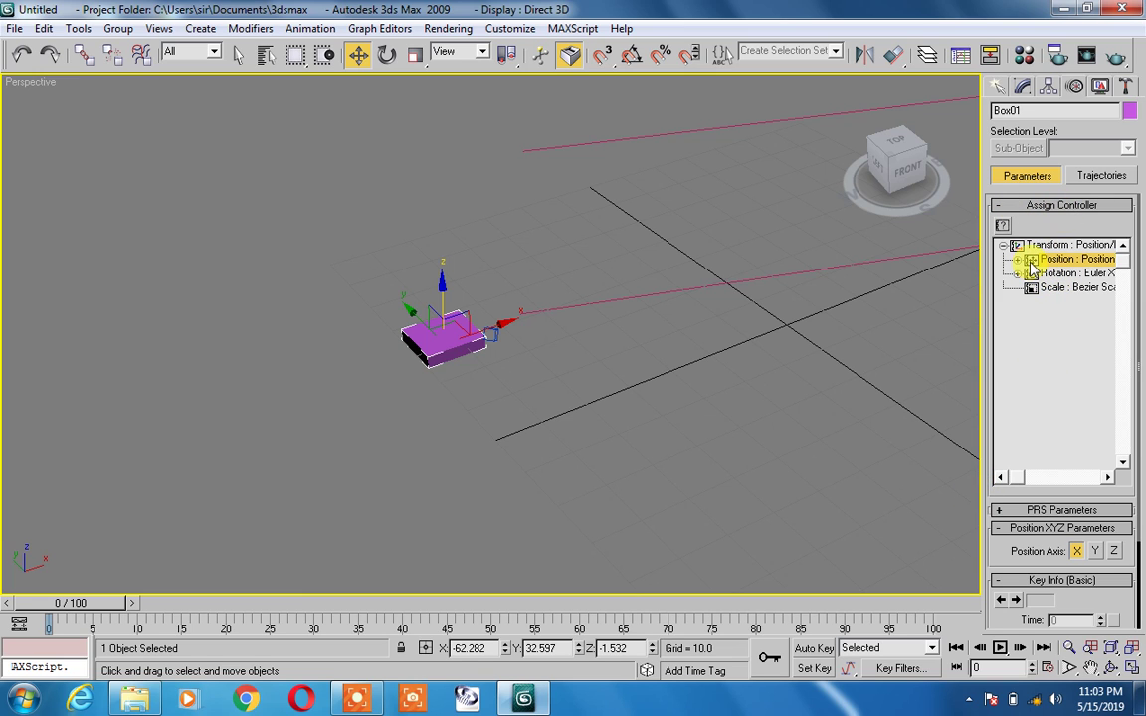
left_click(1003, 227)
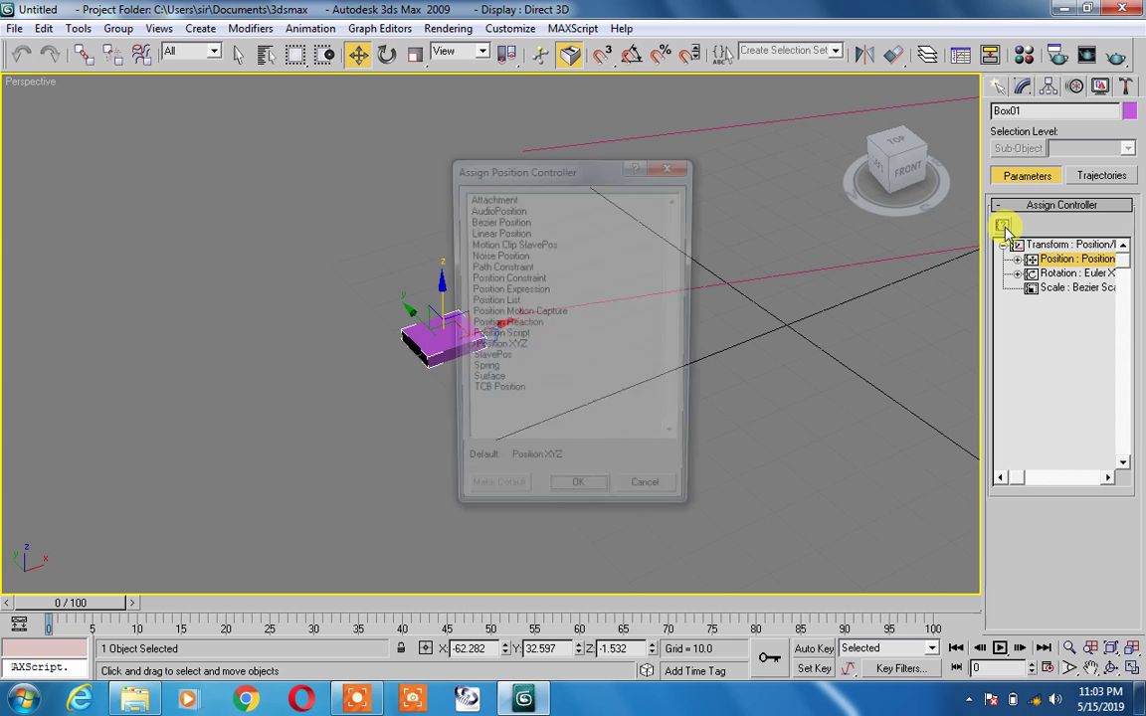
left_click(523, 269)
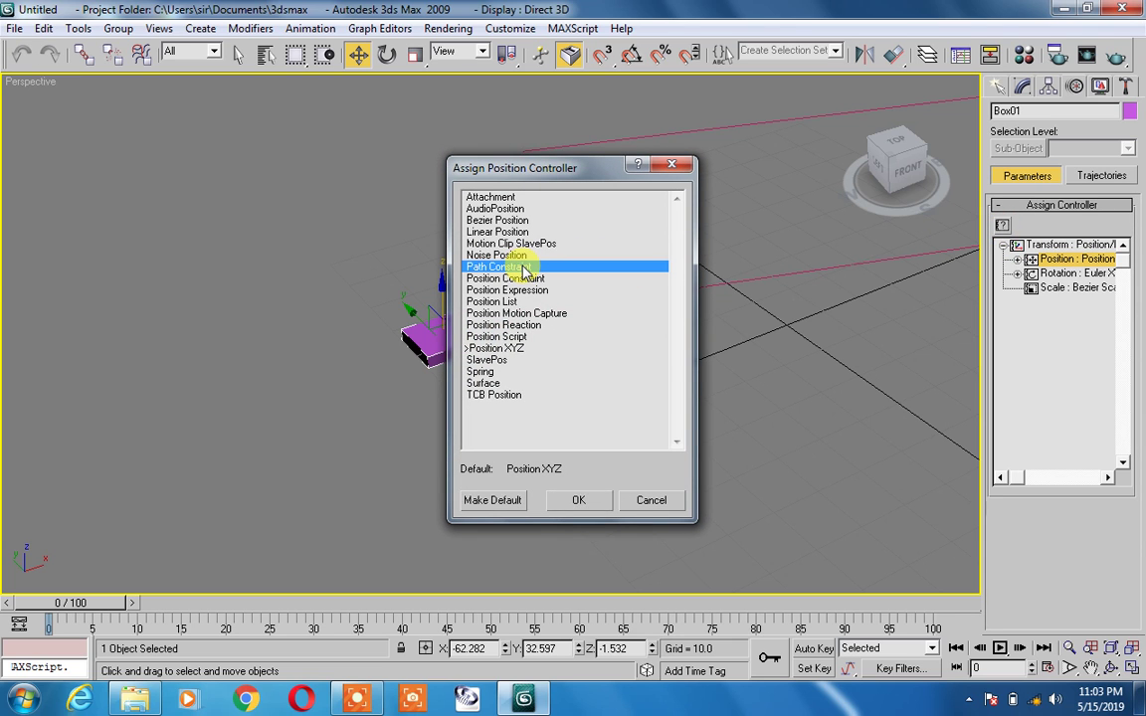
left_click(579, 500)
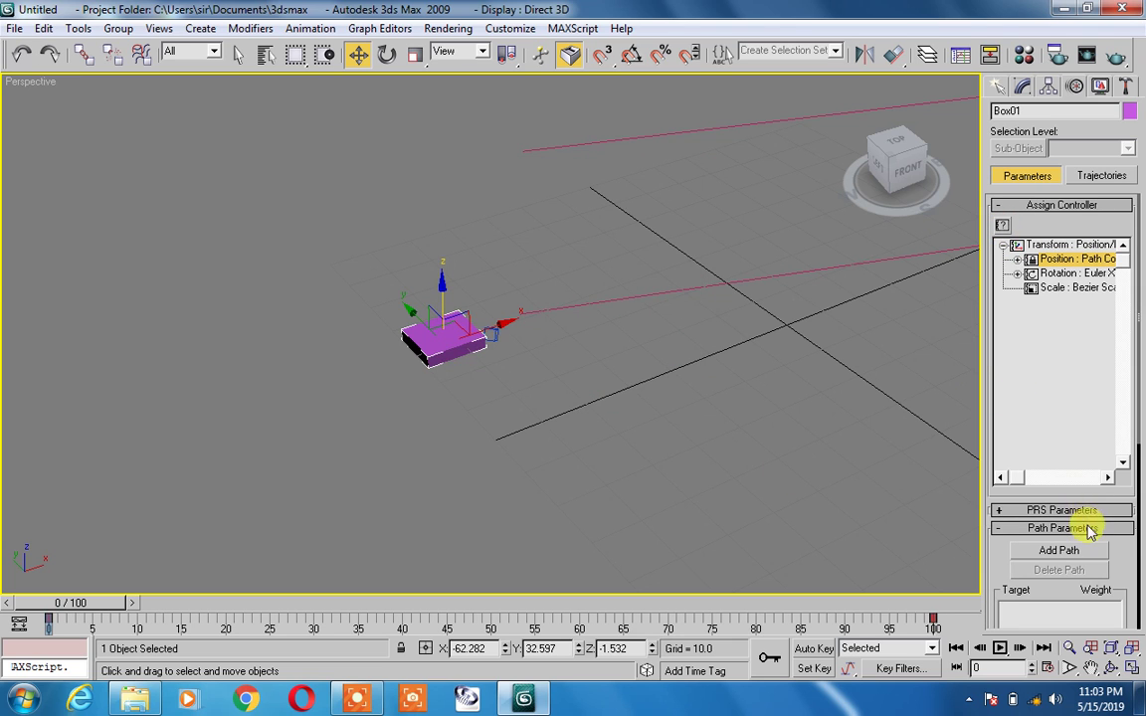
Step: Add Line01 as the box's path at weight 50 and play the animation
left_click(1069, 550)
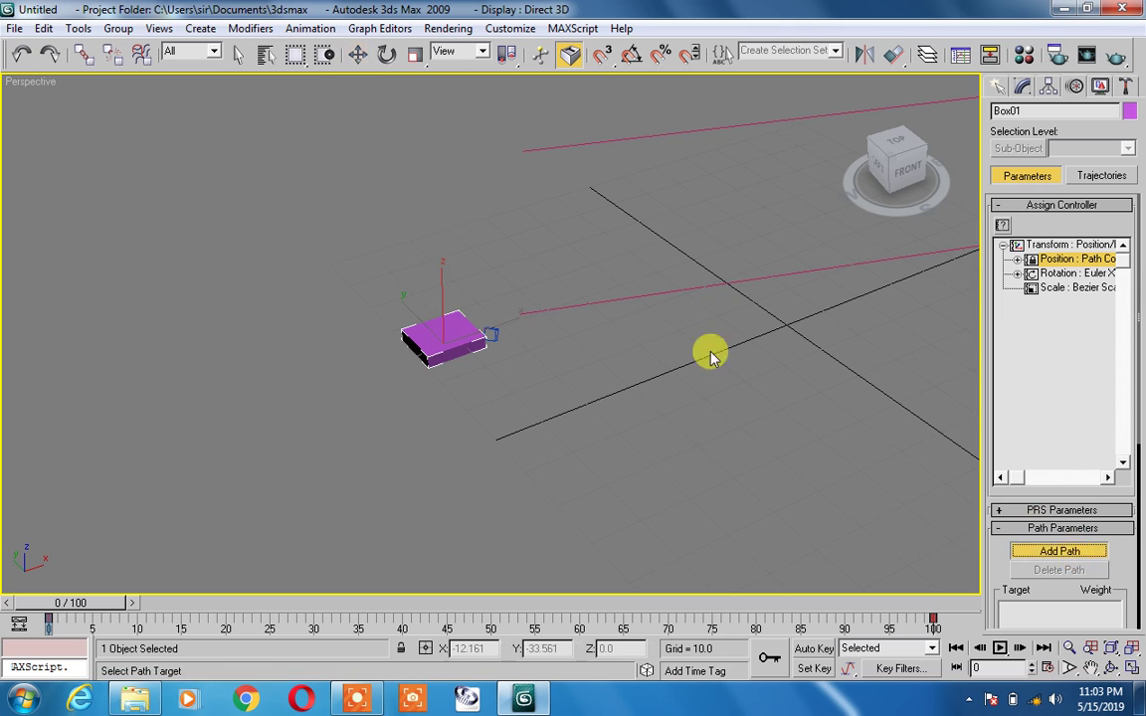
left_click(600, 300)
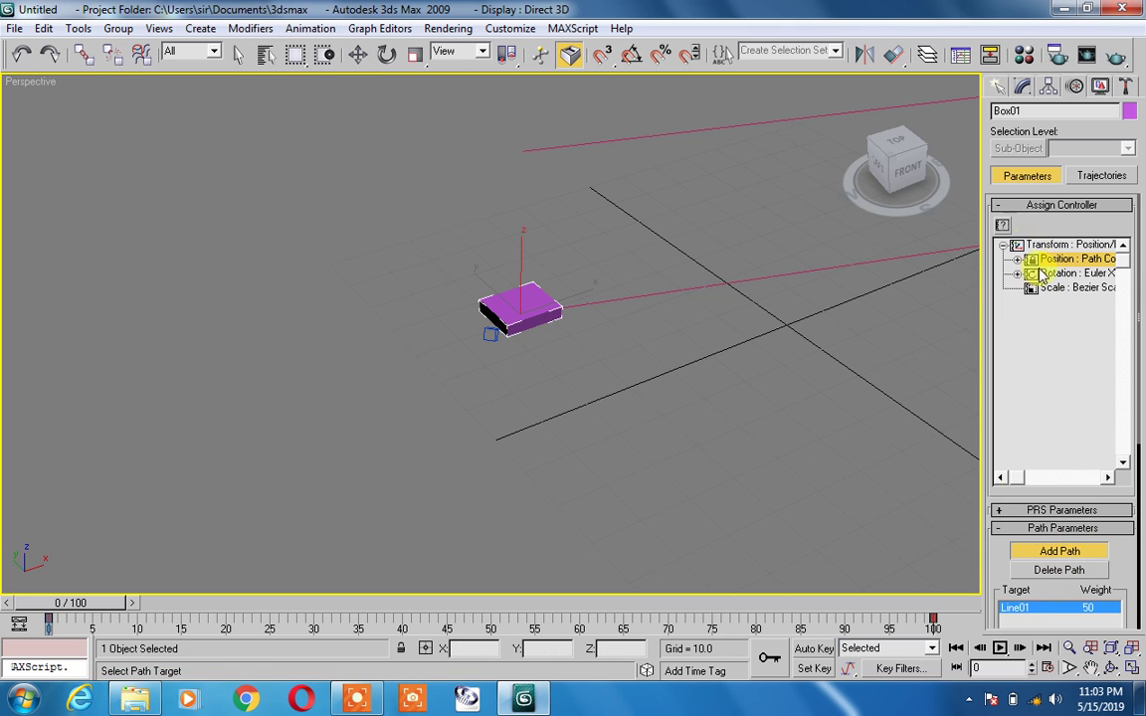
left_click(1003, 648)
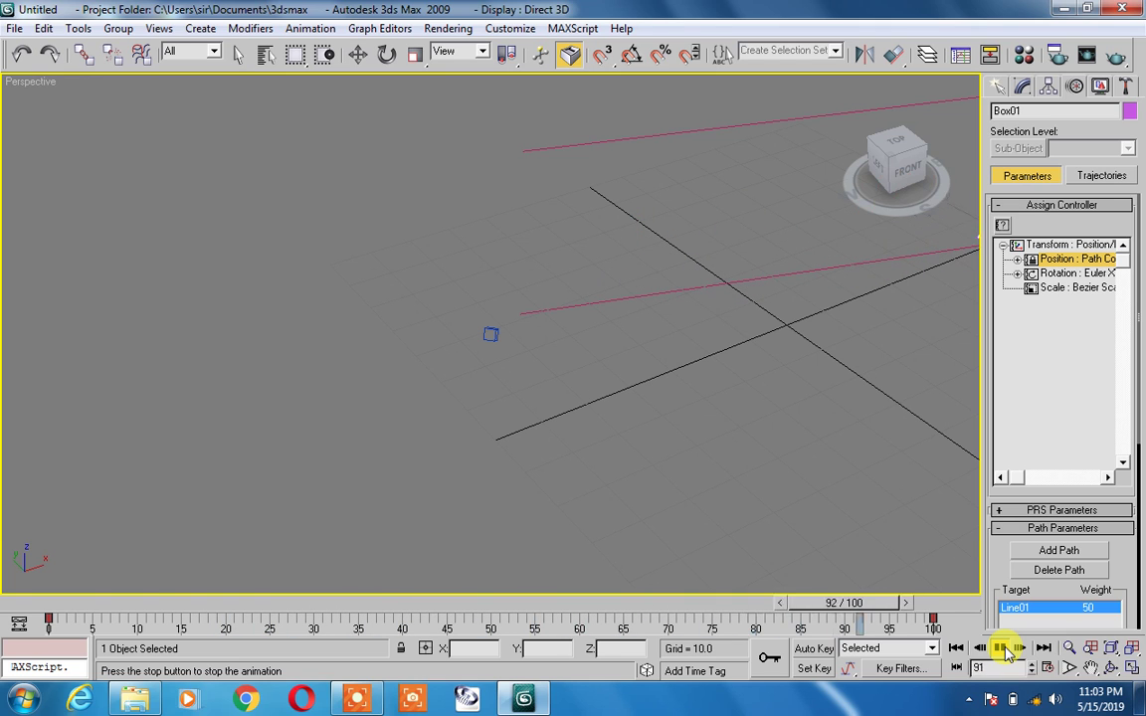
Step: Watch the playback through the camera, then stop it and rewind to frame 0
key("ctrl+c")
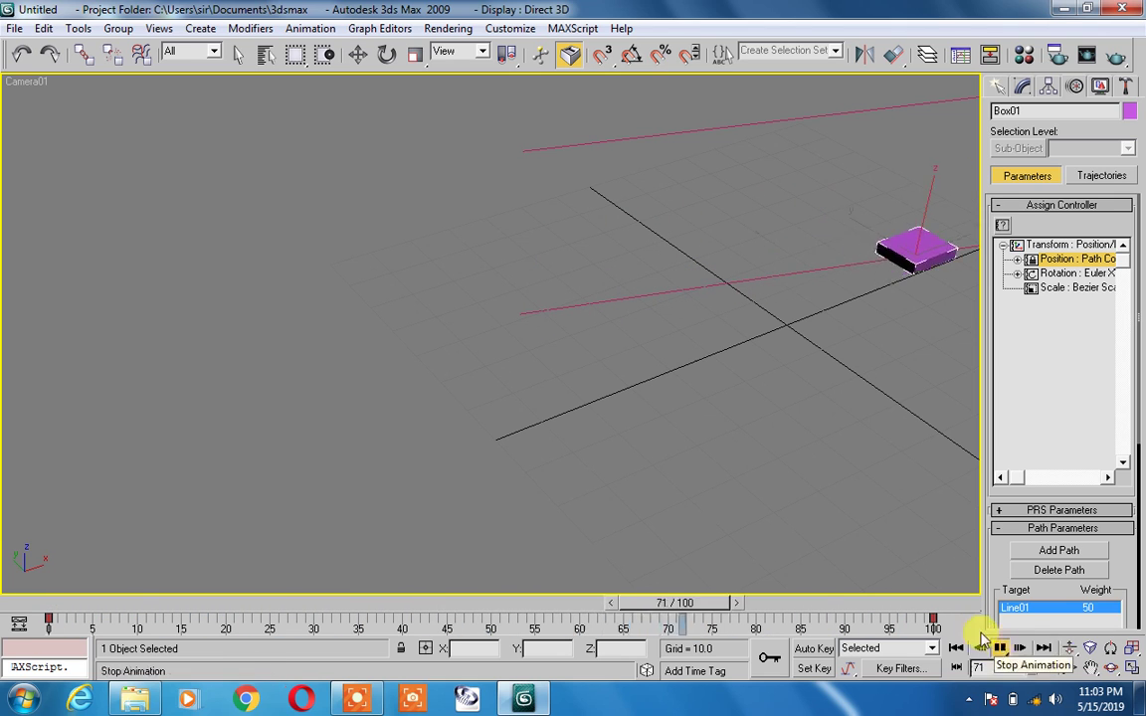
left_click(978, 646)
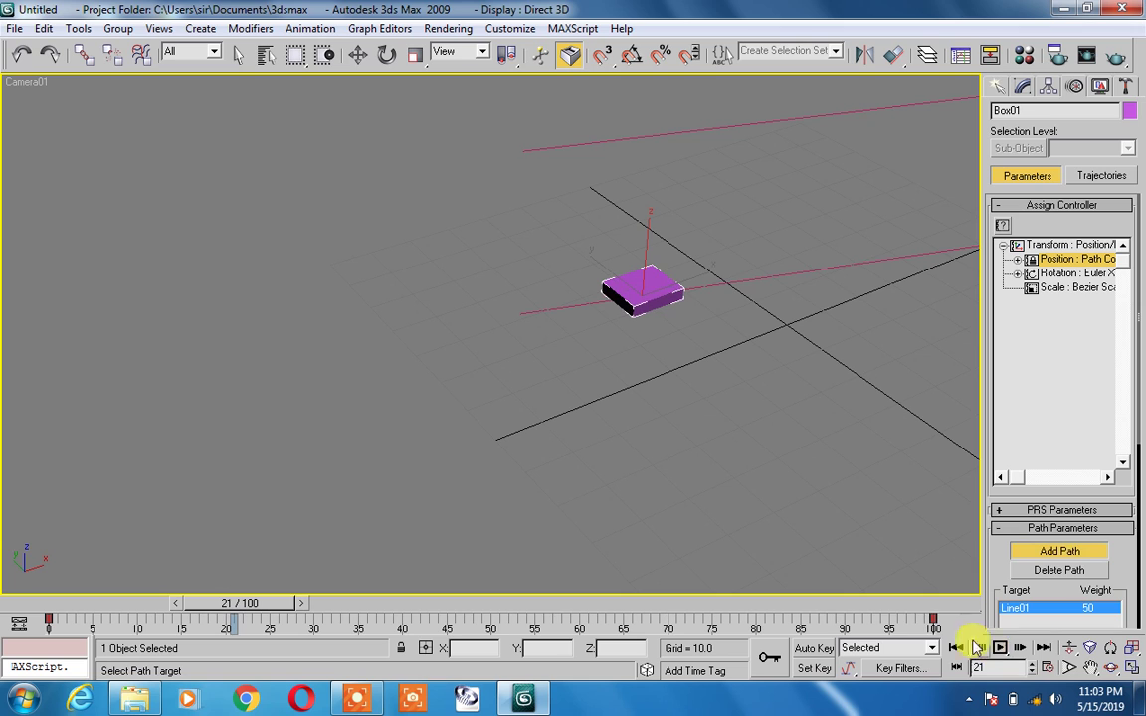
left_click_drag(263, 603, 60, 603)
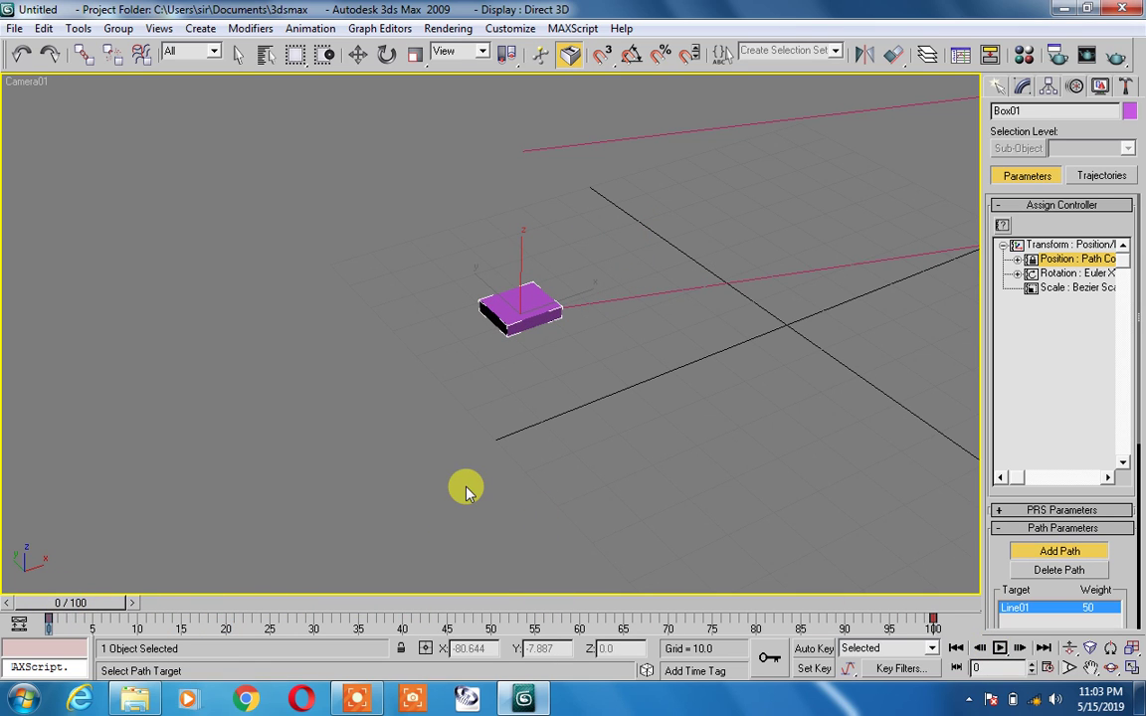
Step: Return to the Perspective view and zoom and orbit to see the whole scene
key("p")
scroll(467, 490, "down", 3)
scroll(468, 489, "down", 2)
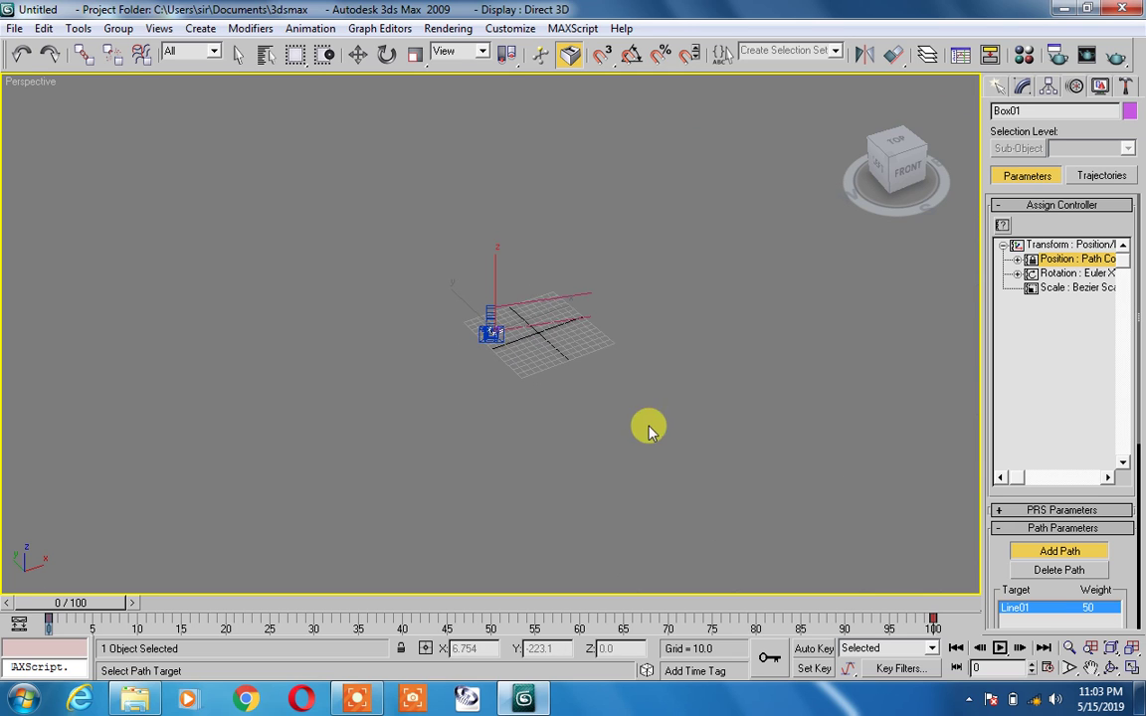
scroll(495, 333, "up", 5)
scroll(509, 342, "up", 3)
scroll(517, 339, "up", 3)
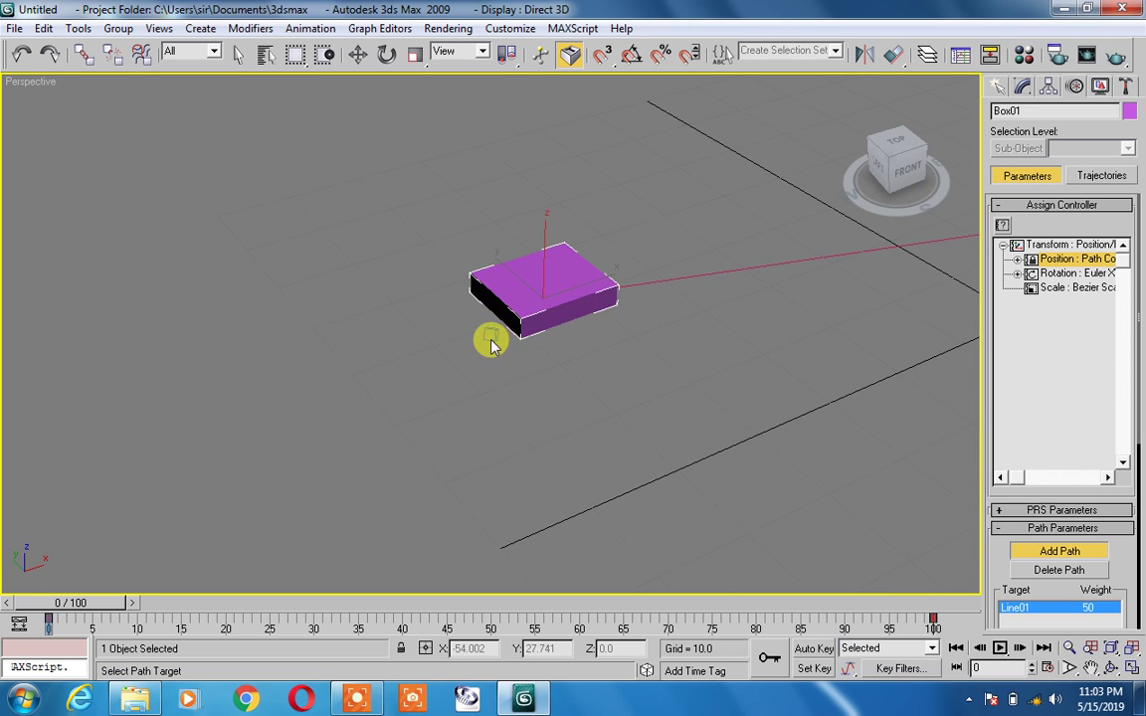
scroll(497, 339, "down", 2)
scroll(537, 350, "down", 2)
scroll(507, 350, "down", 1)
middle_click_drag(495, 349, 497, 343, "alt")
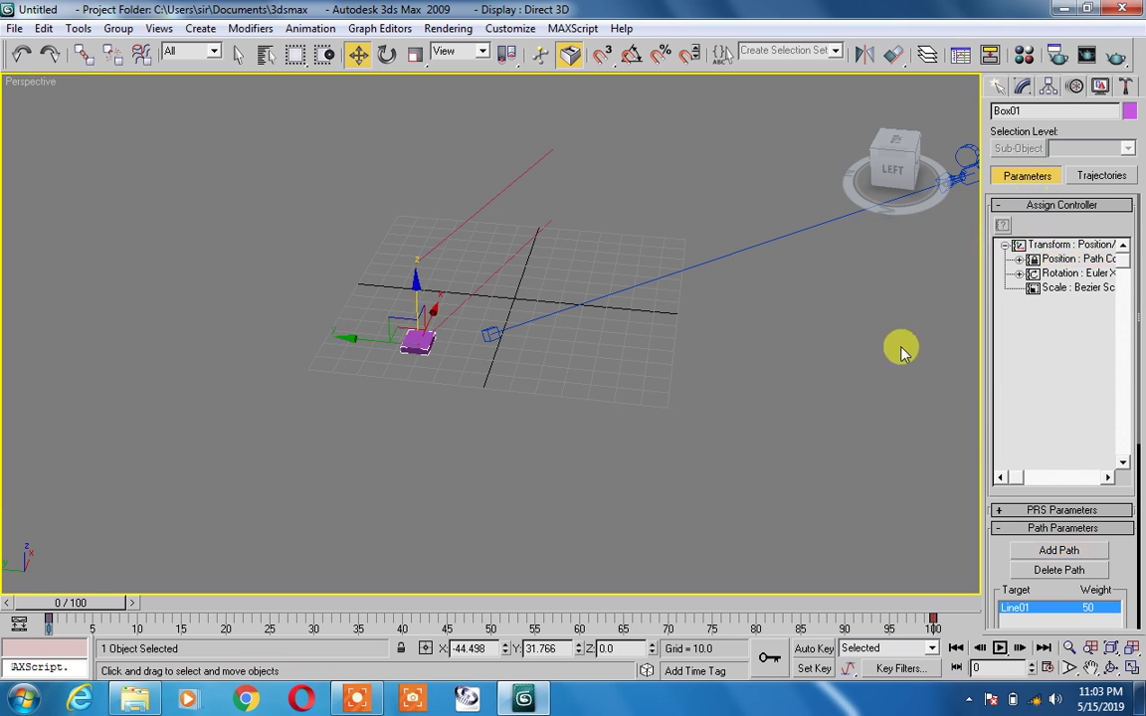
Step: Give Camera01.Target a Position Constraint position controller, then pick Line01
left_click(846, 343)
left_click(490, 333)
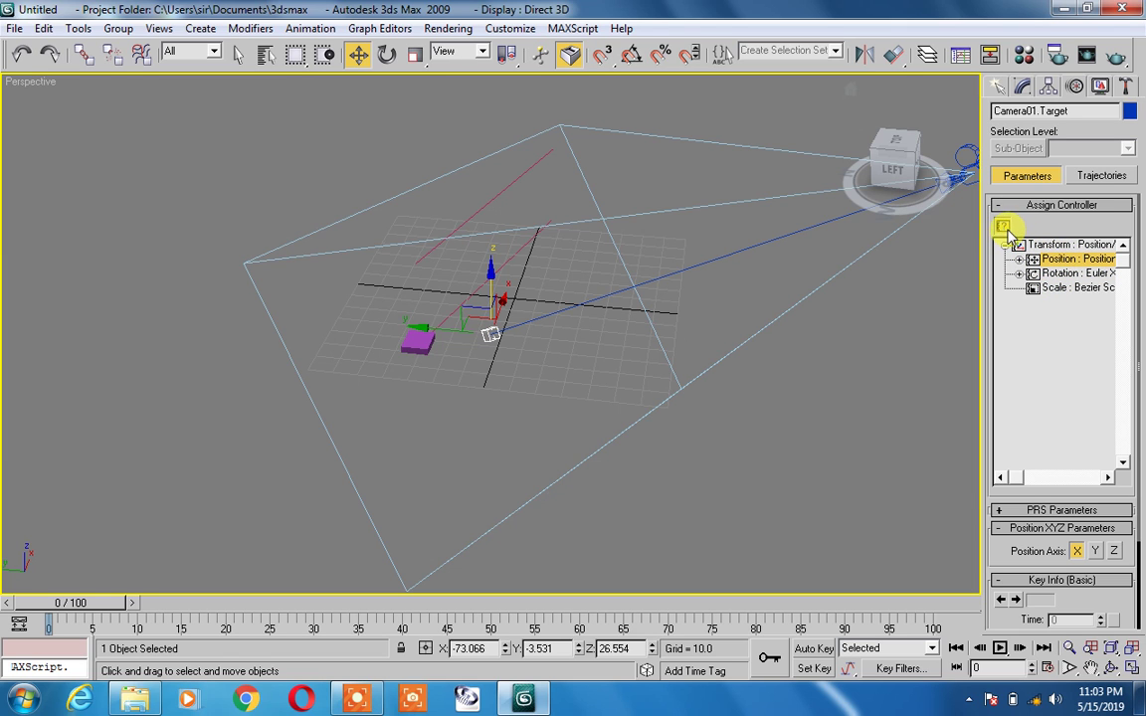
left_click(1004, 229)
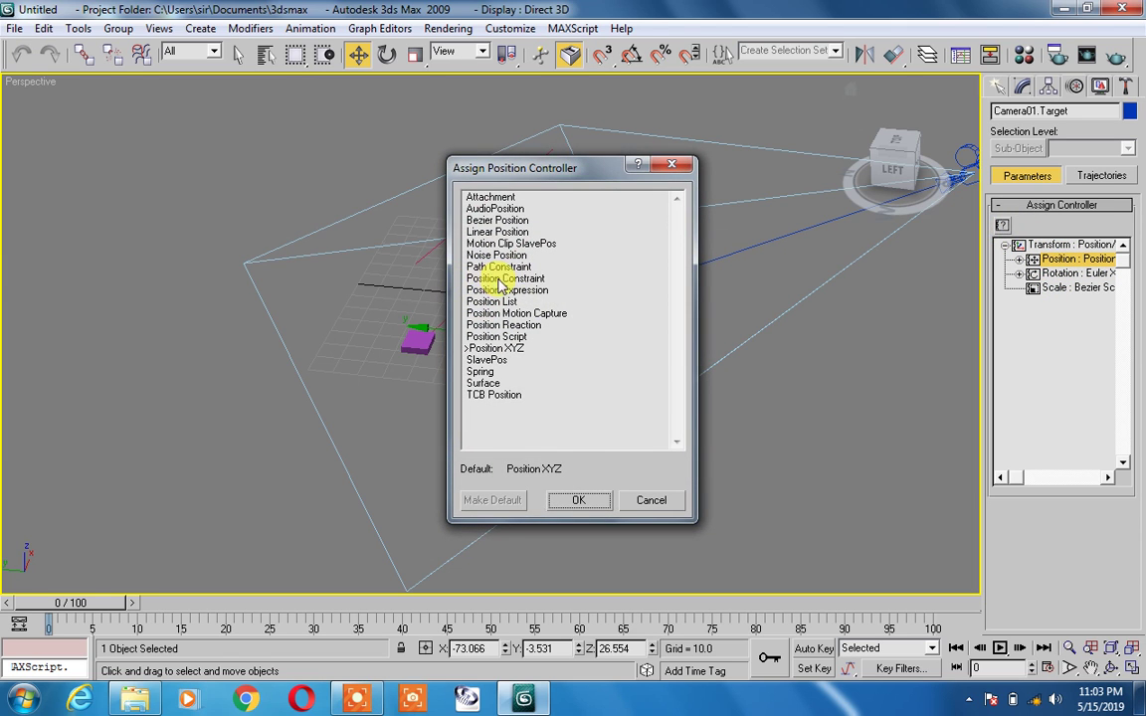
left_click(502, 278)
left_click(573, 500)
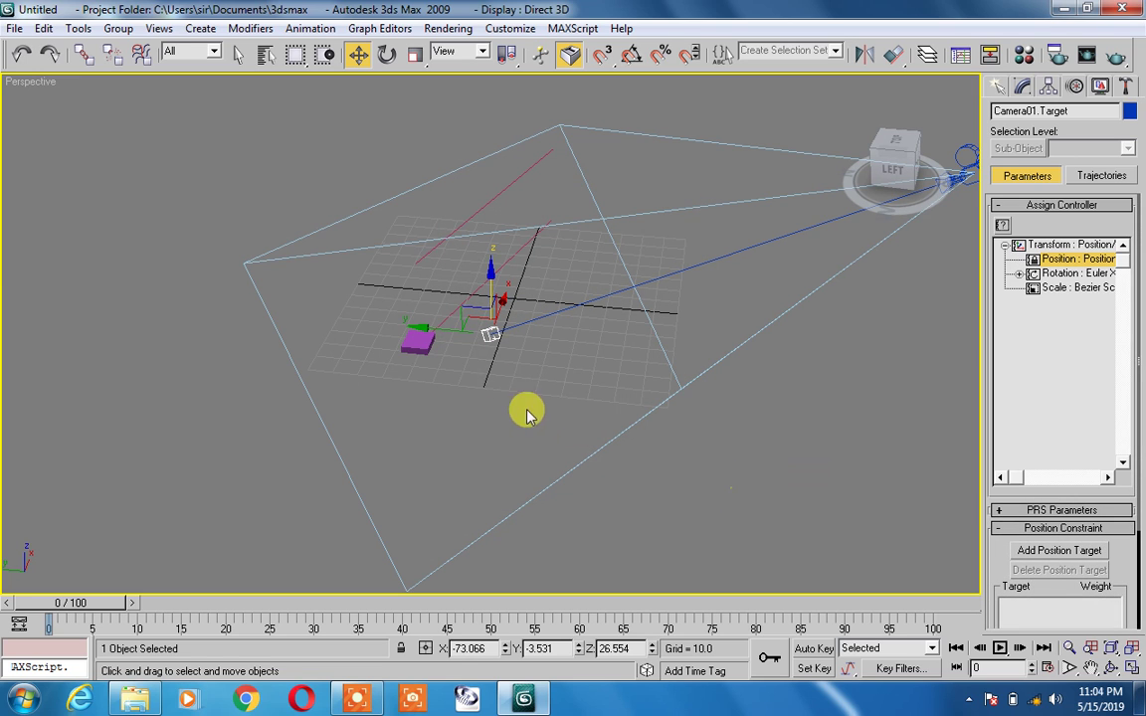
mouse_move(1008, 569)
left_mouse_down()
mouse_move(992, 422)
mouse_move(995, 507)
left_mouse_up()
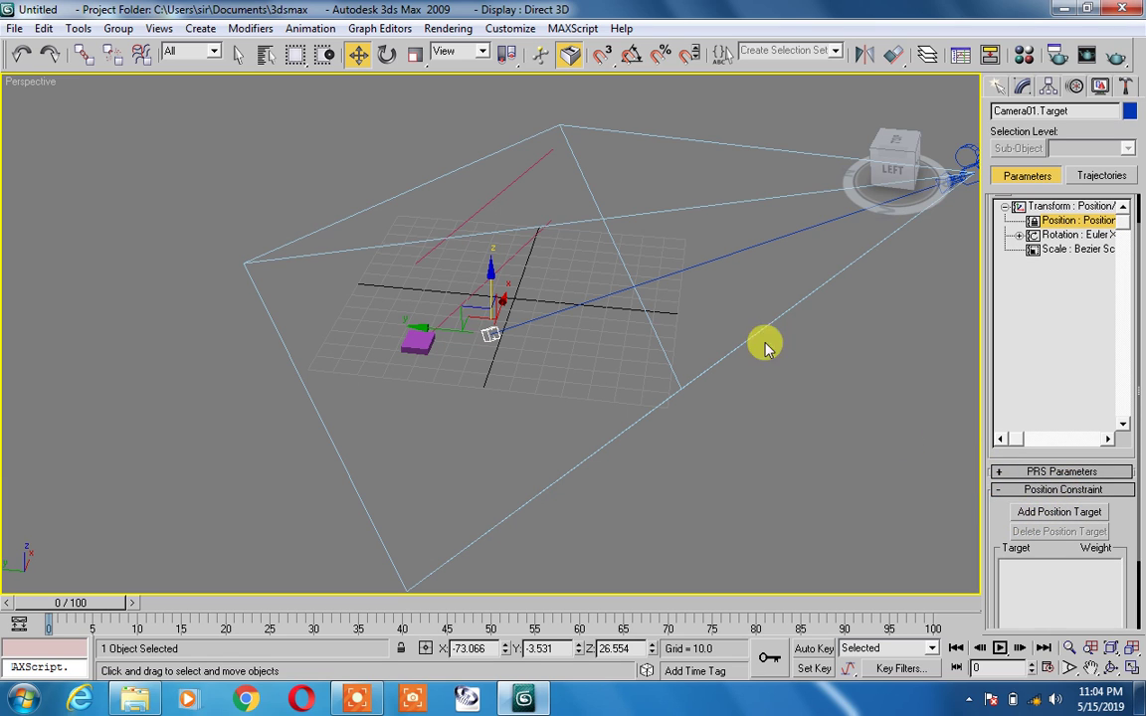
left_click(467, 296)
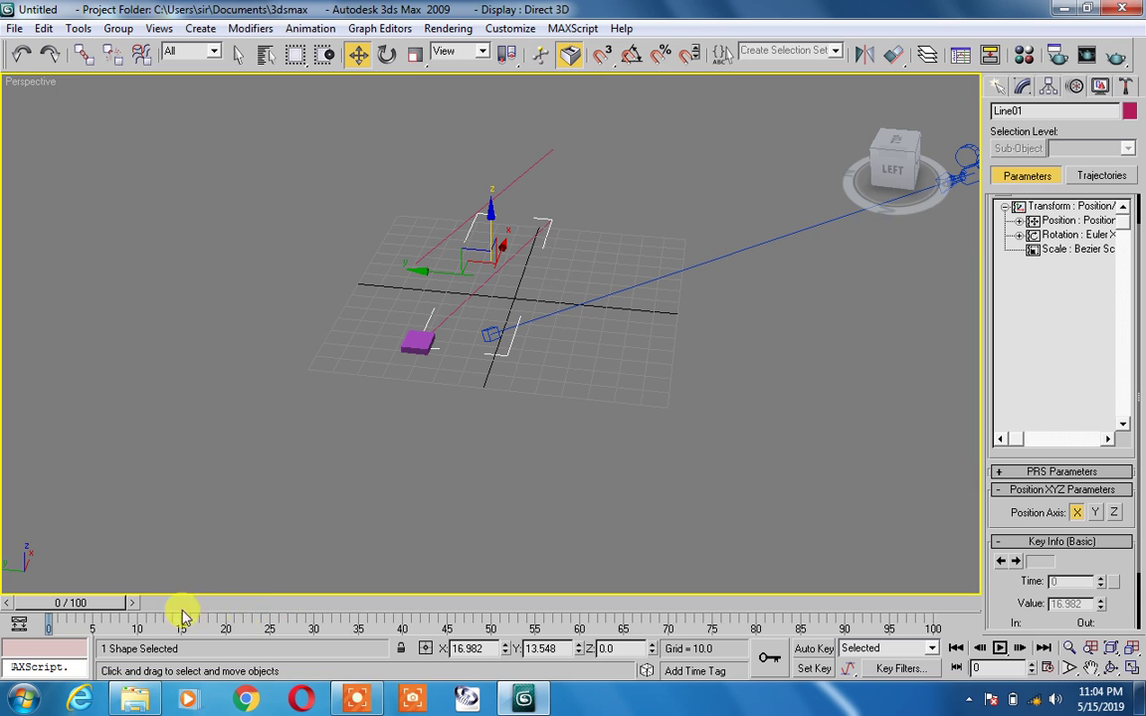
Step: Play the animation through Camera01, stop at frame 64, then Zoom Extents in Perspective
key("c")
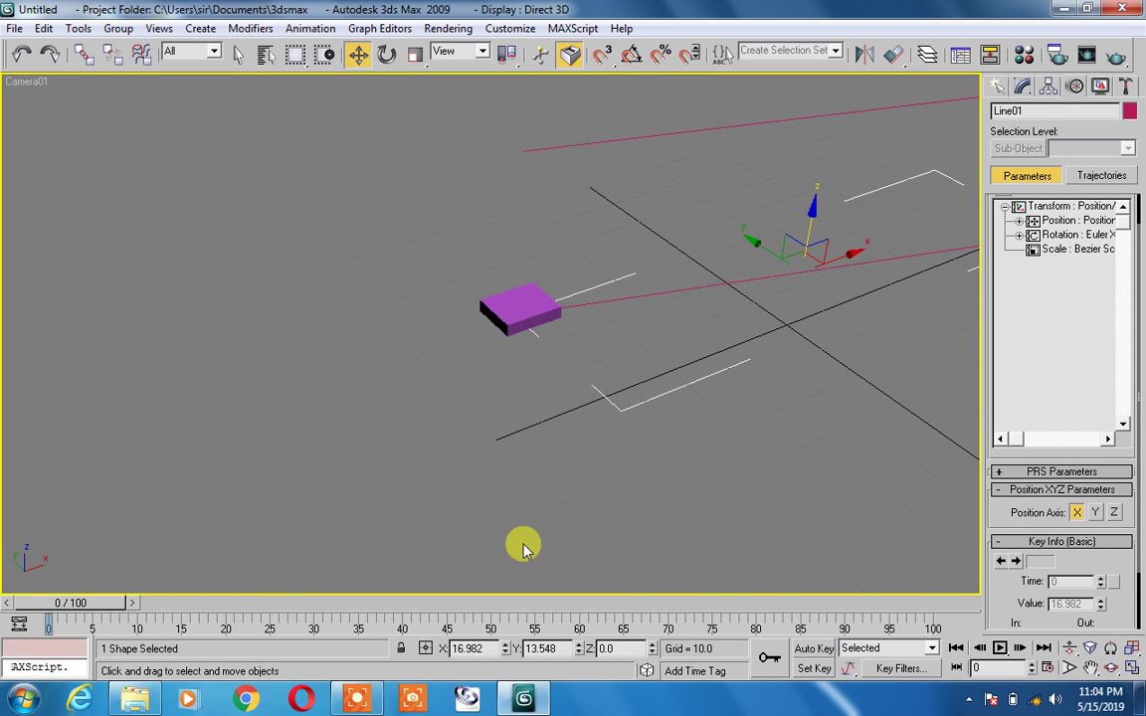
left_click(998, 649)
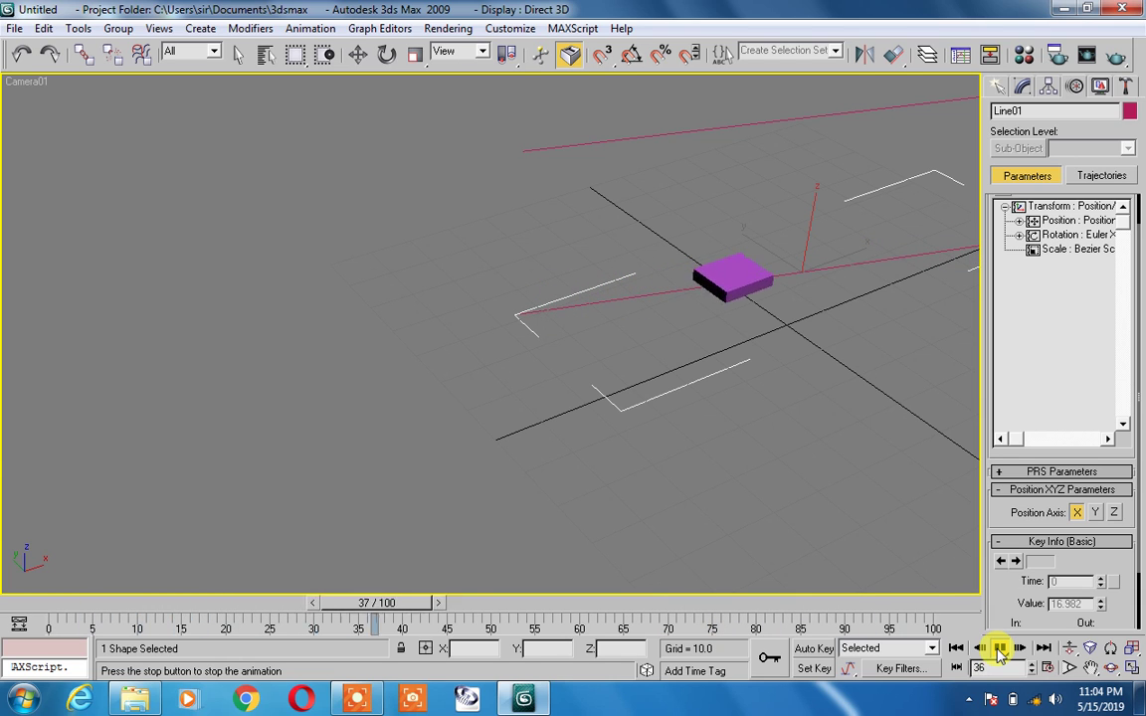
left_click(1000, 647)
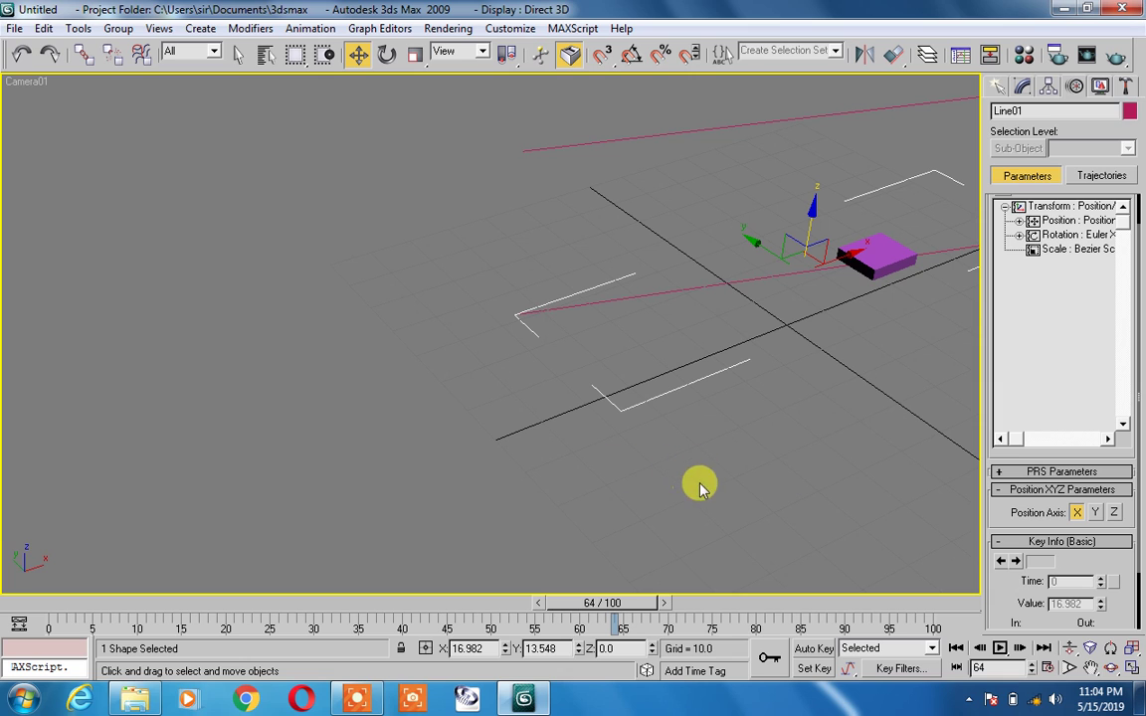
middle_click_drag(808, 237, 612, 338, "alt")
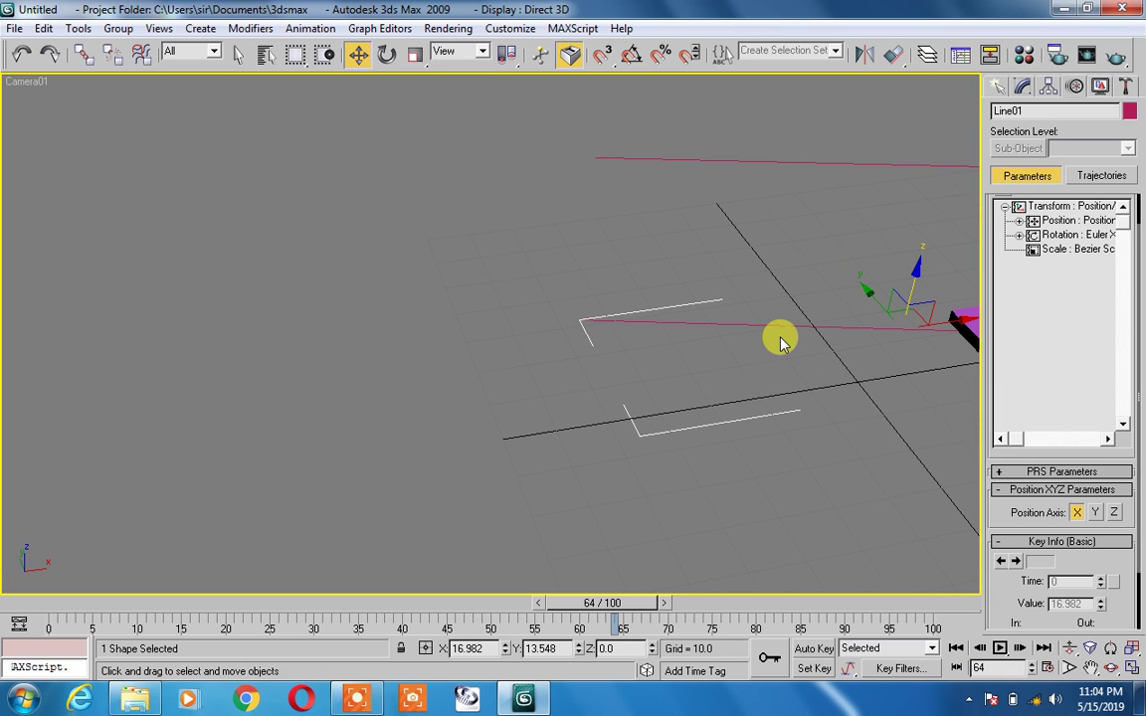
key("p")
key("z")
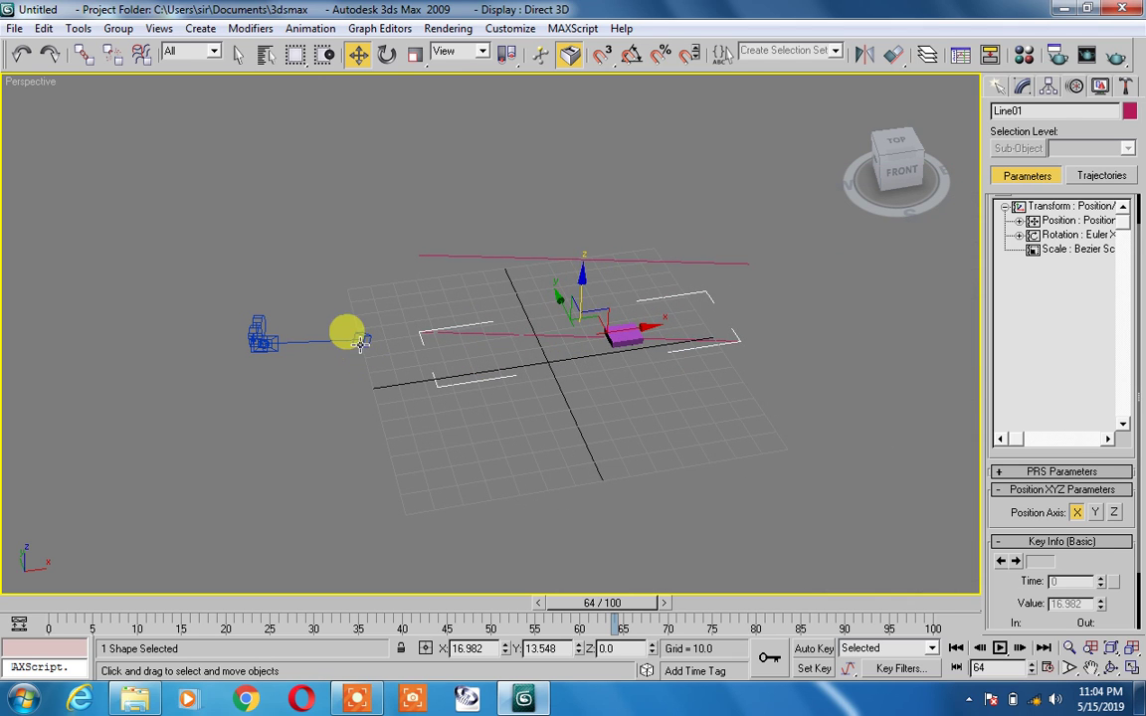
Step: Swap Camera01.Target's Position Constraint for a Path Constraint and begin Add Path picking
left_click(361, 342)
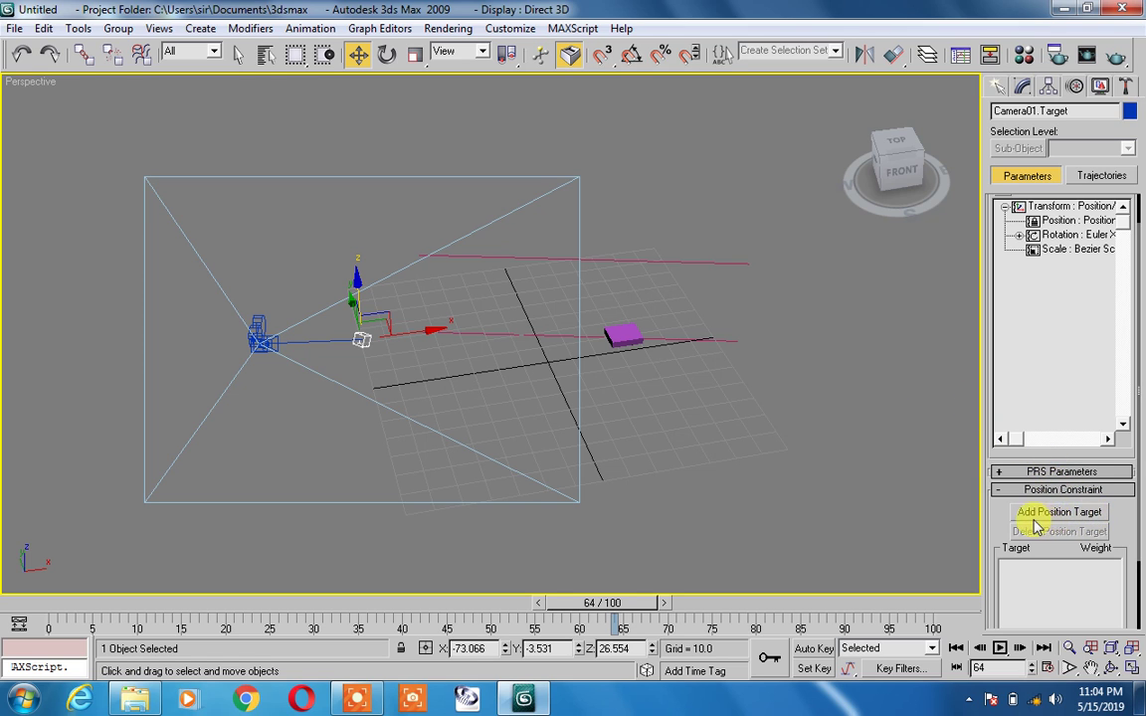
mouse_move(1112, 546)
left_mouse_down()
mouse_move(1087, 403)
mouse_move(1075, 497)
left_mouse_up()
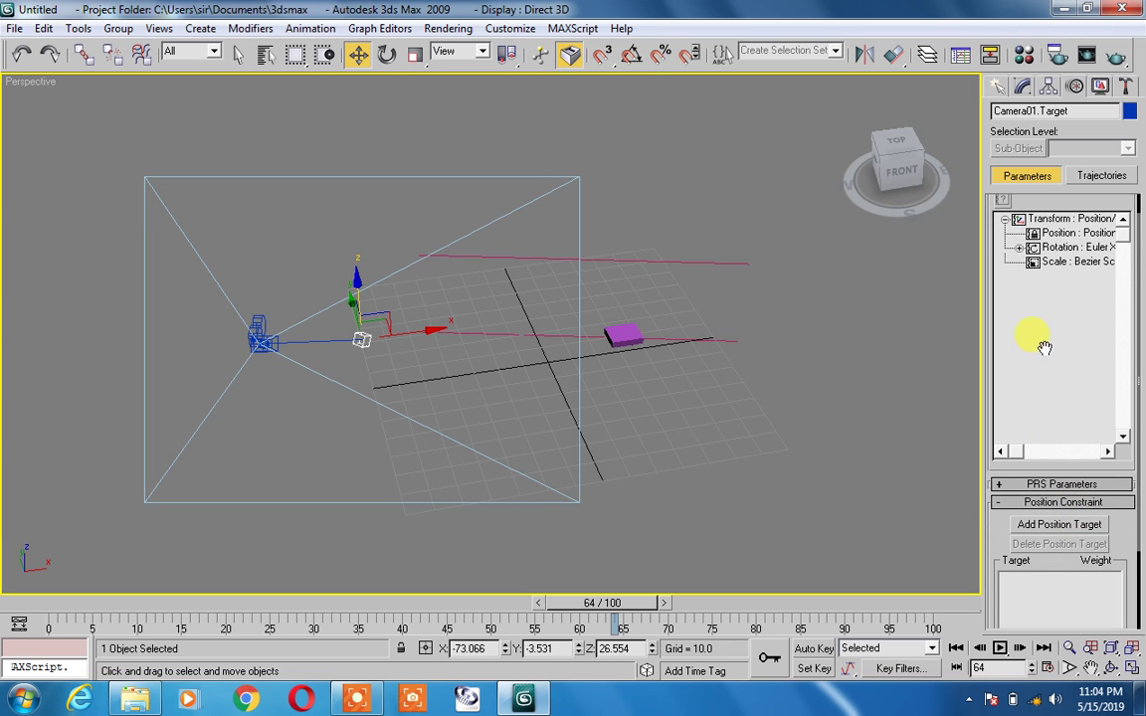
left_click(1001, 204)
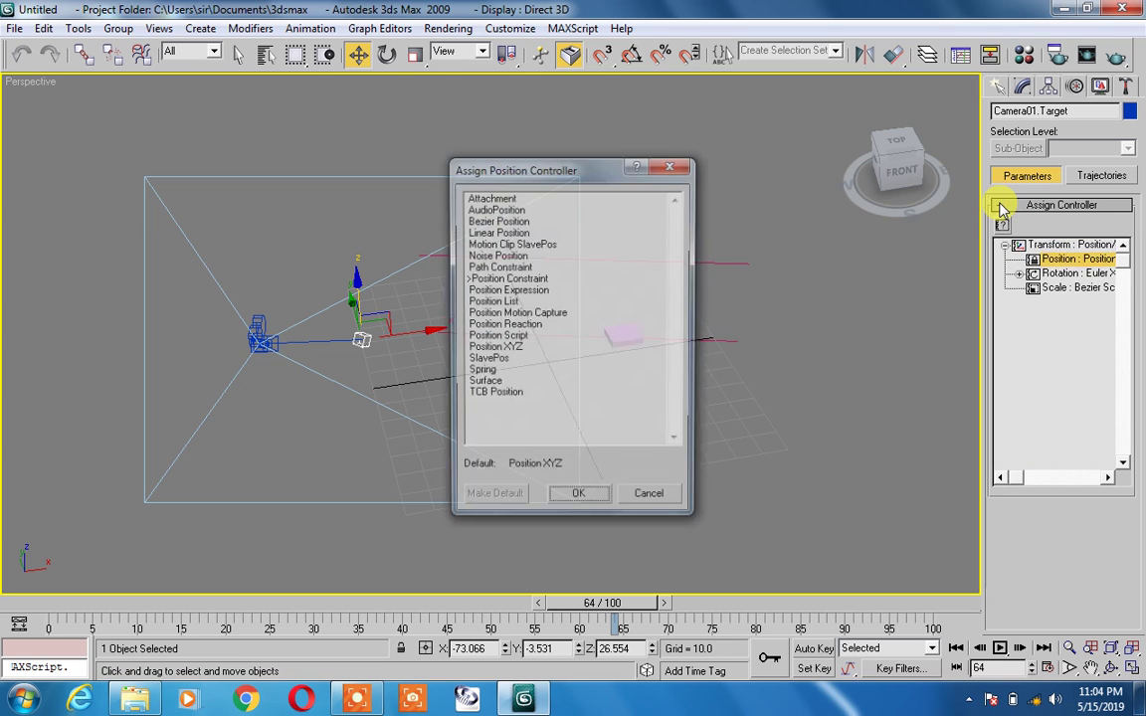
left_click(499, 267)
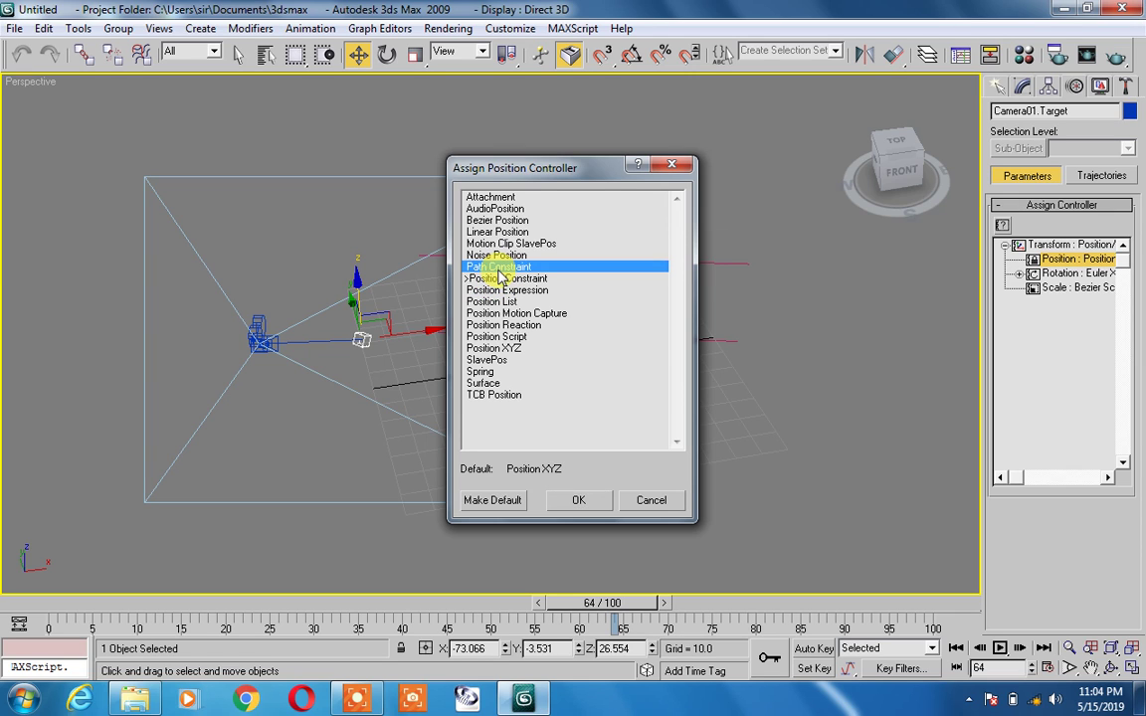
left_click(576, 498)
left_click(1072, 532)
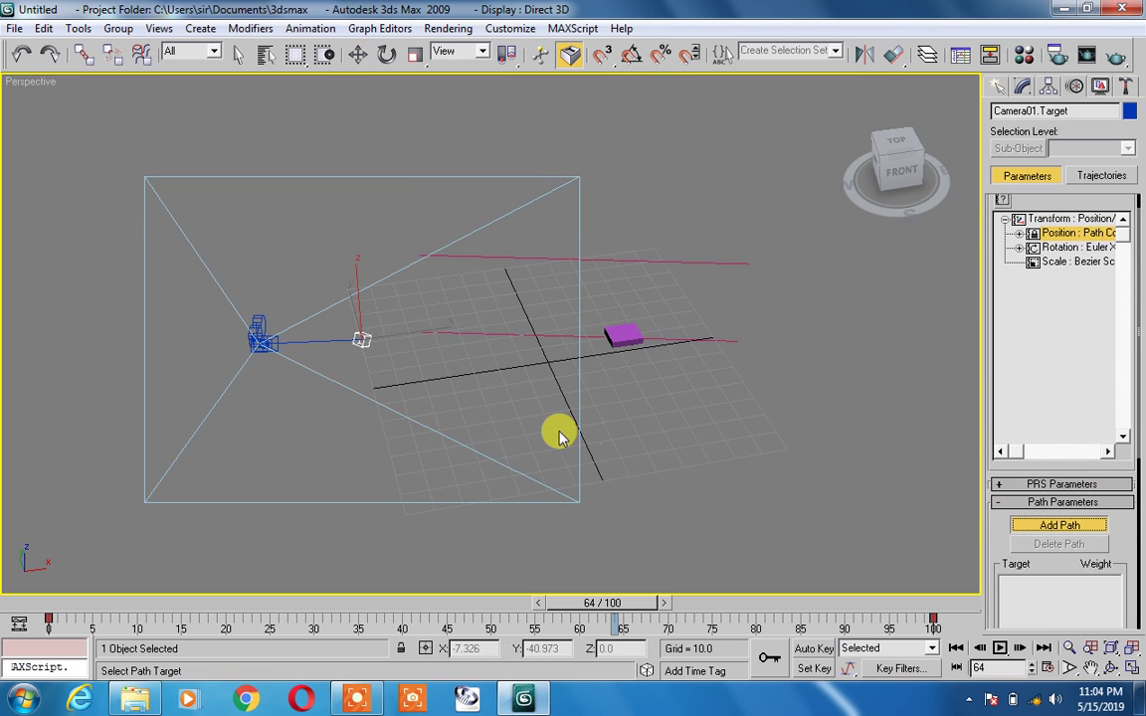
Step: Pick Line01 as the target's path, preview playback through Camera01, and rewind to frame 0
left_click(449, 332)
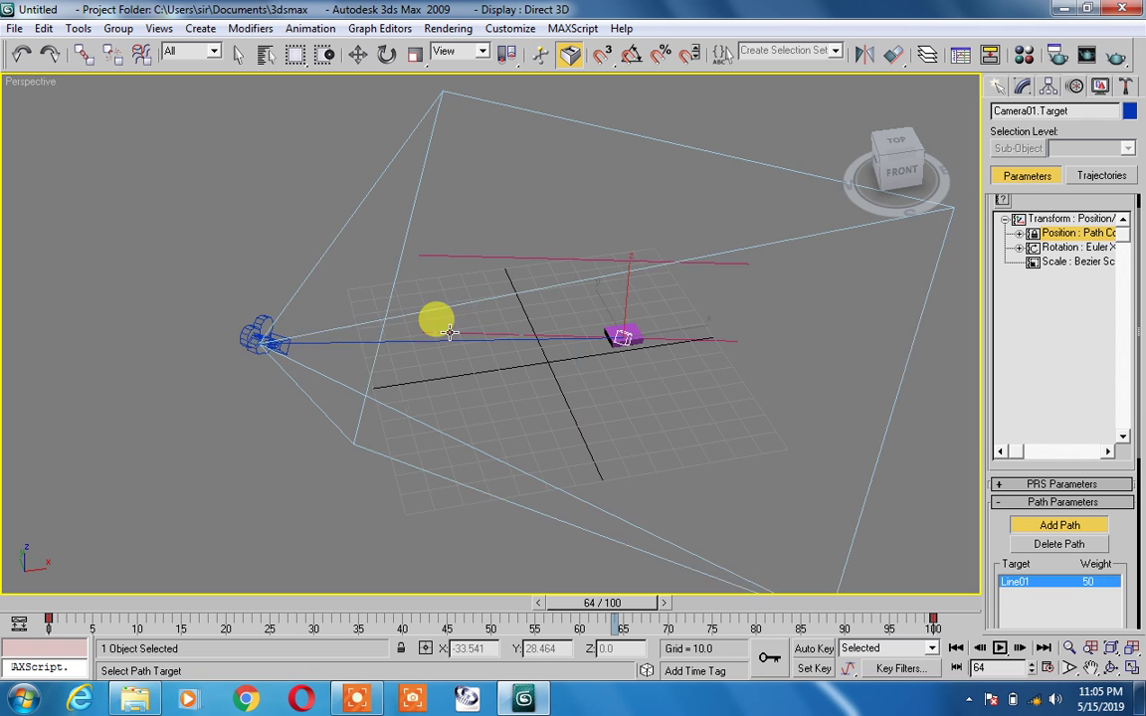
left_click(999, 648)
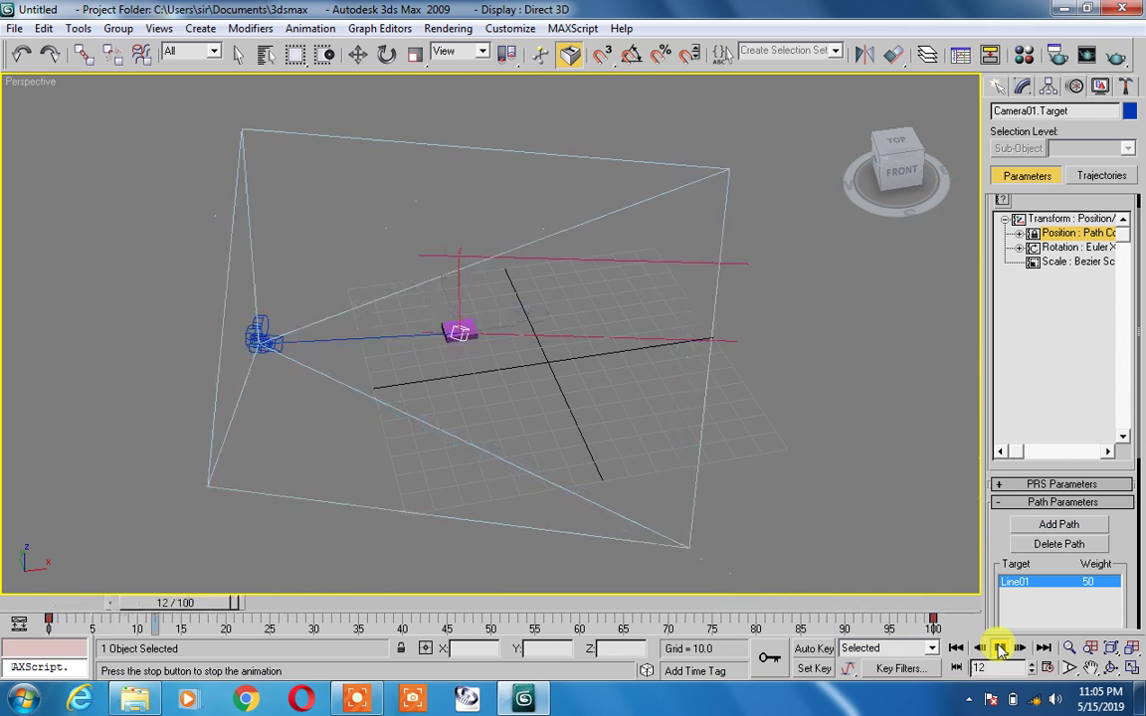
key("c")
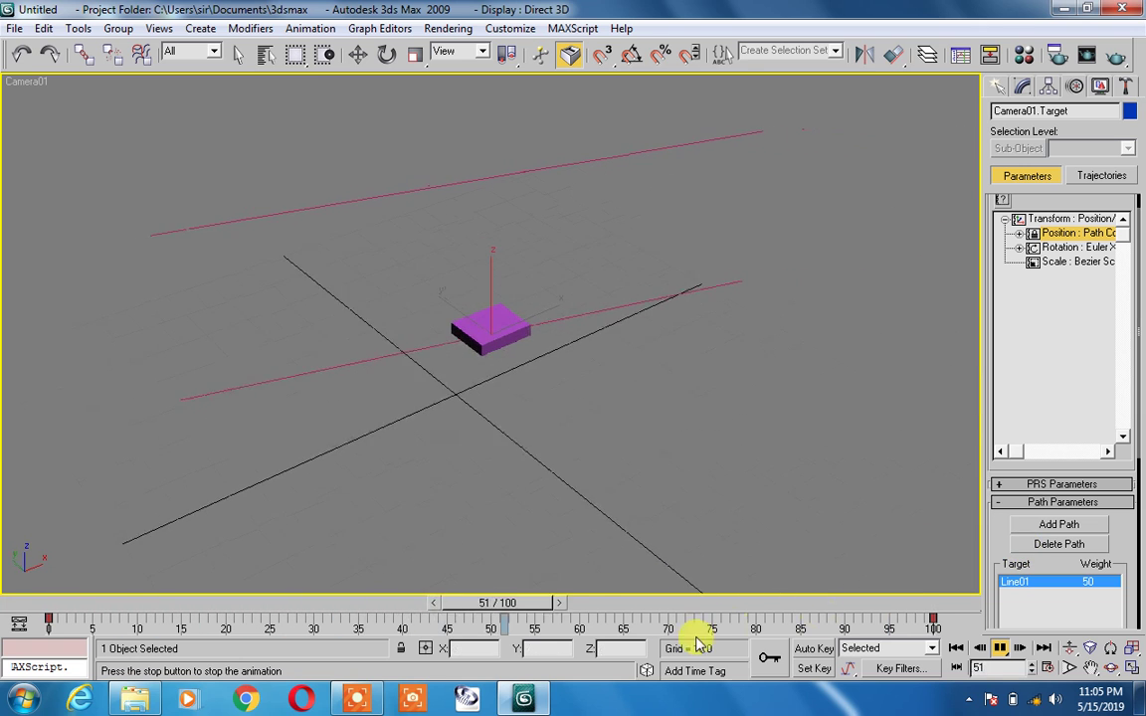
left_click_drag(637, 602, 10, 573)
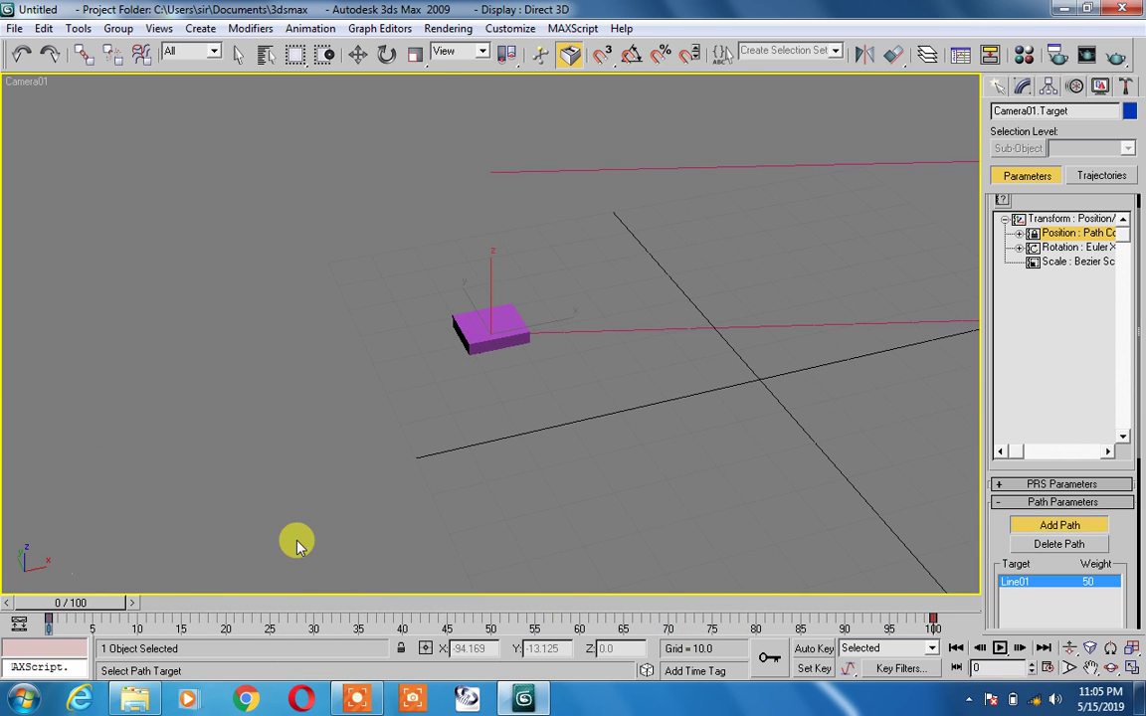
Step: Return to the Perspective view, zooming out and orbiting to see the camera and scene
key("p")
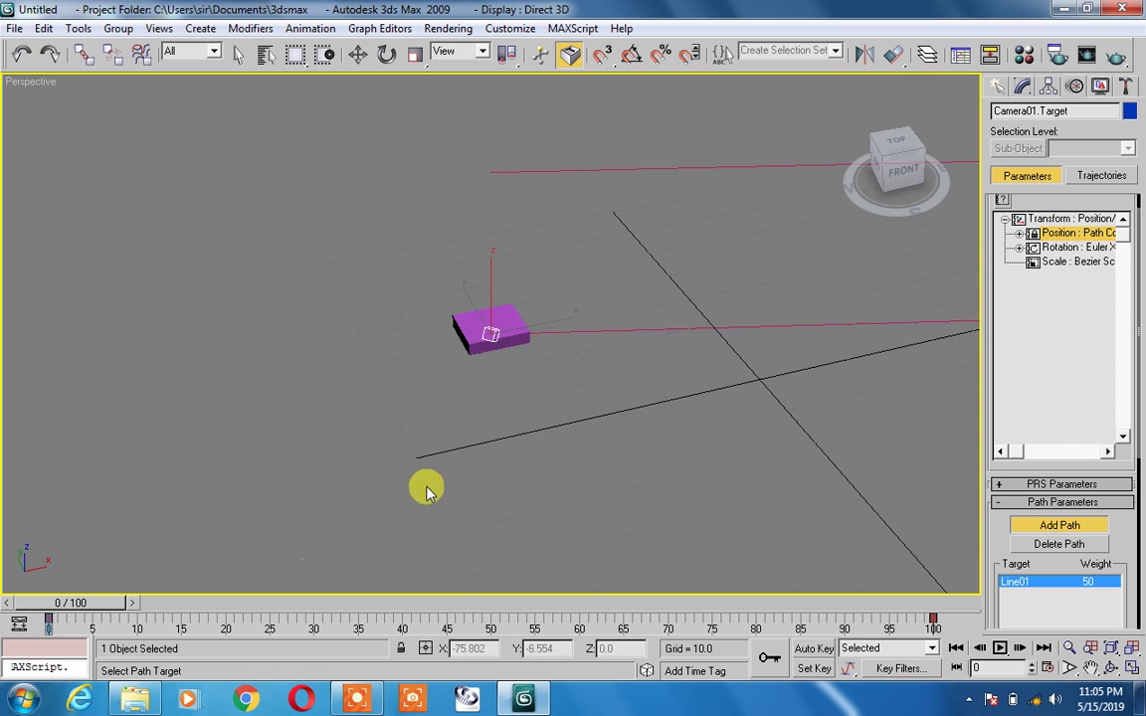
scroll(472, 443, "down", 1)
scroll(524, 492, "down", 4)
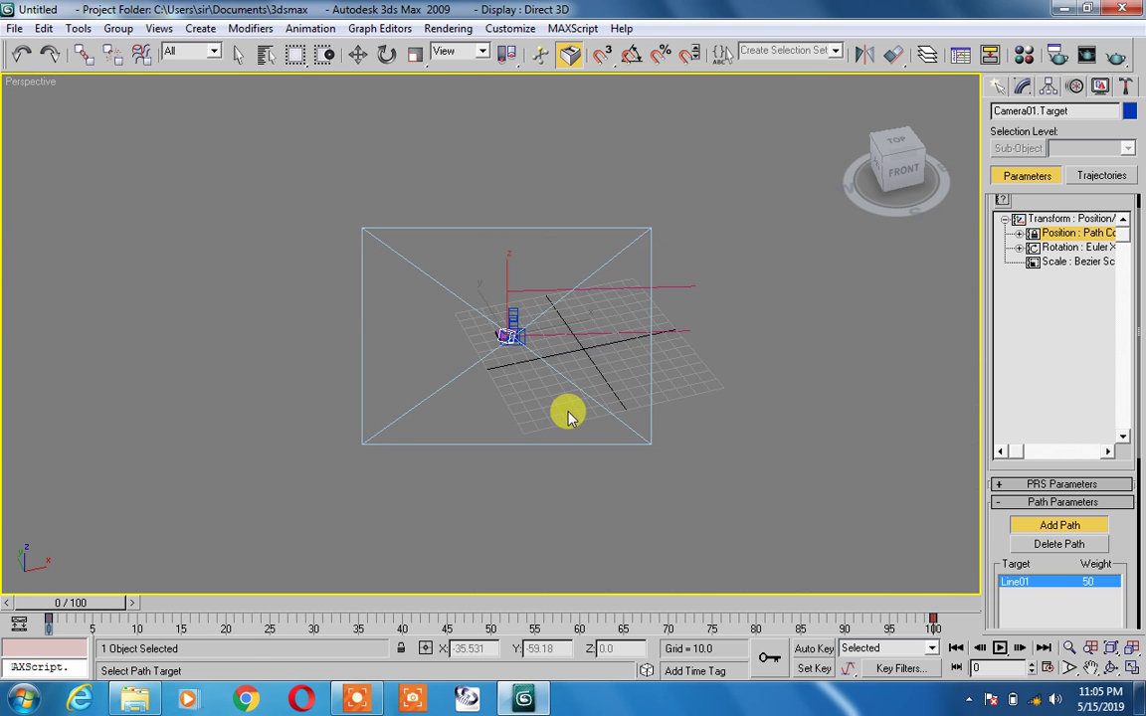
middle_click_drag(570, 416, 294, 307, "alt")
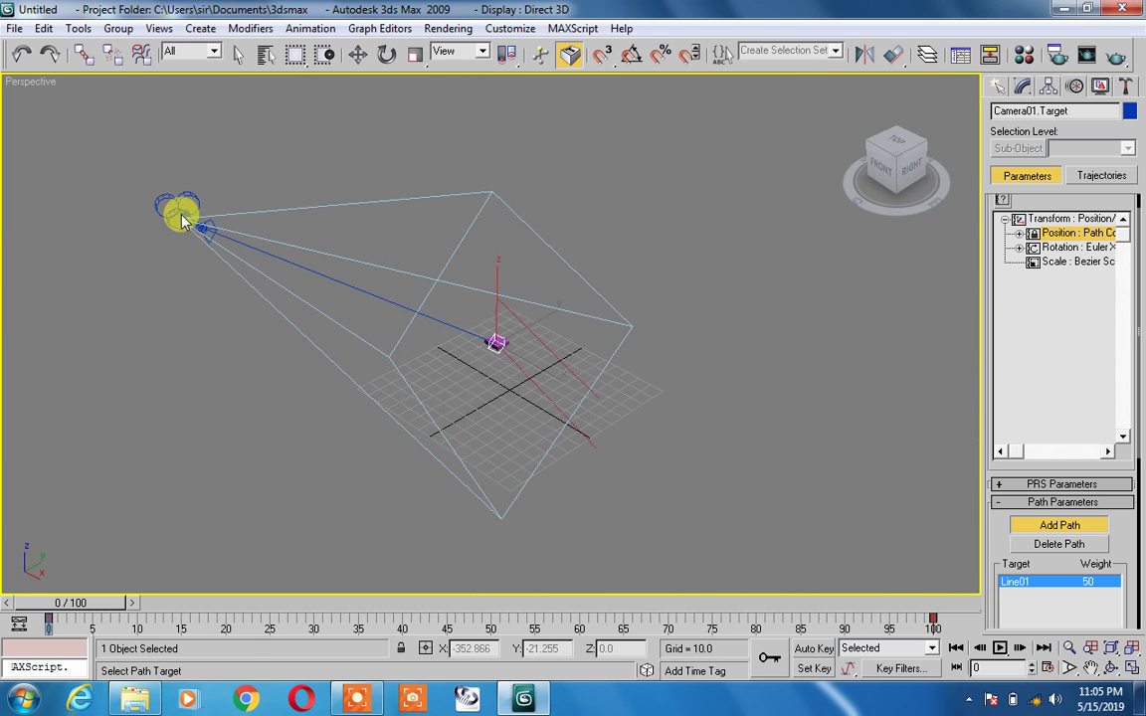
mouse_move(896, 169)
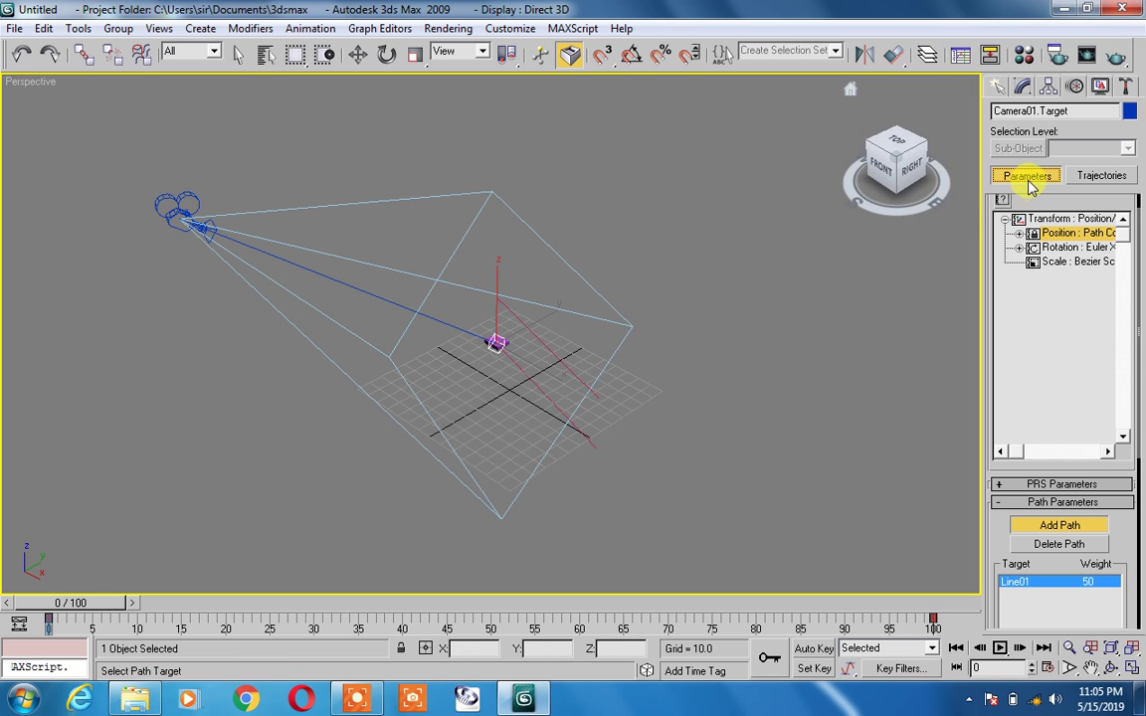
Step: Select Camera01 and assign a Path Constraint controller to its position
right_click(171, 238)
left_click(186, 224)
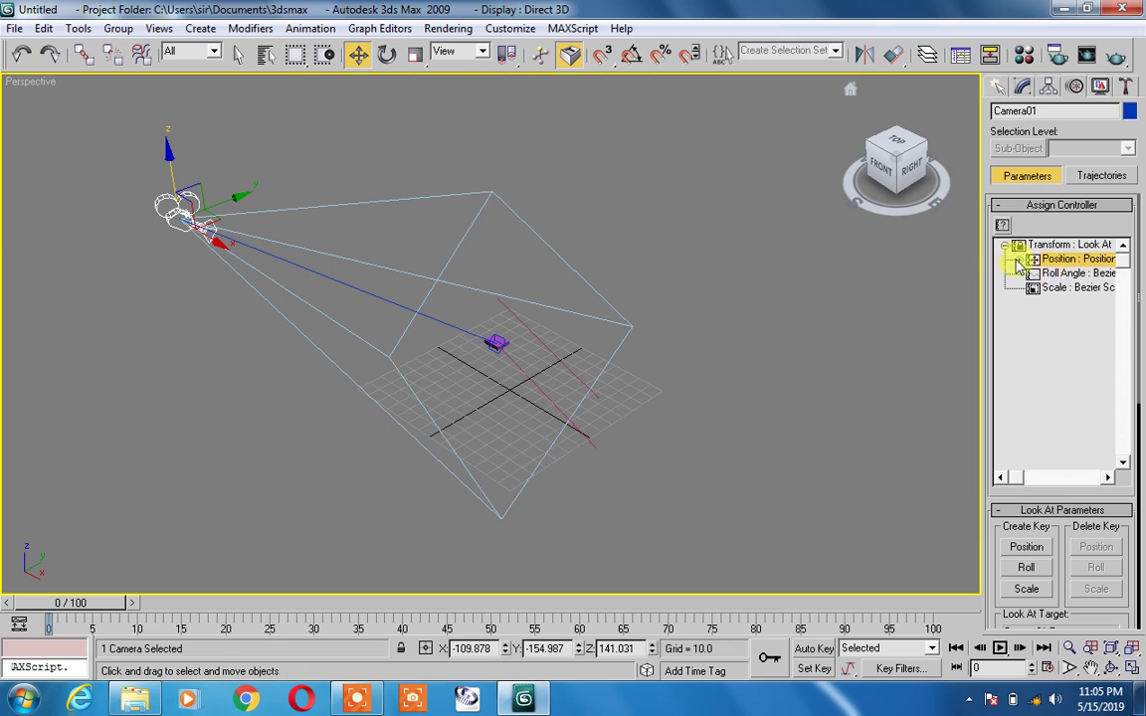
left_click(1001, 227)
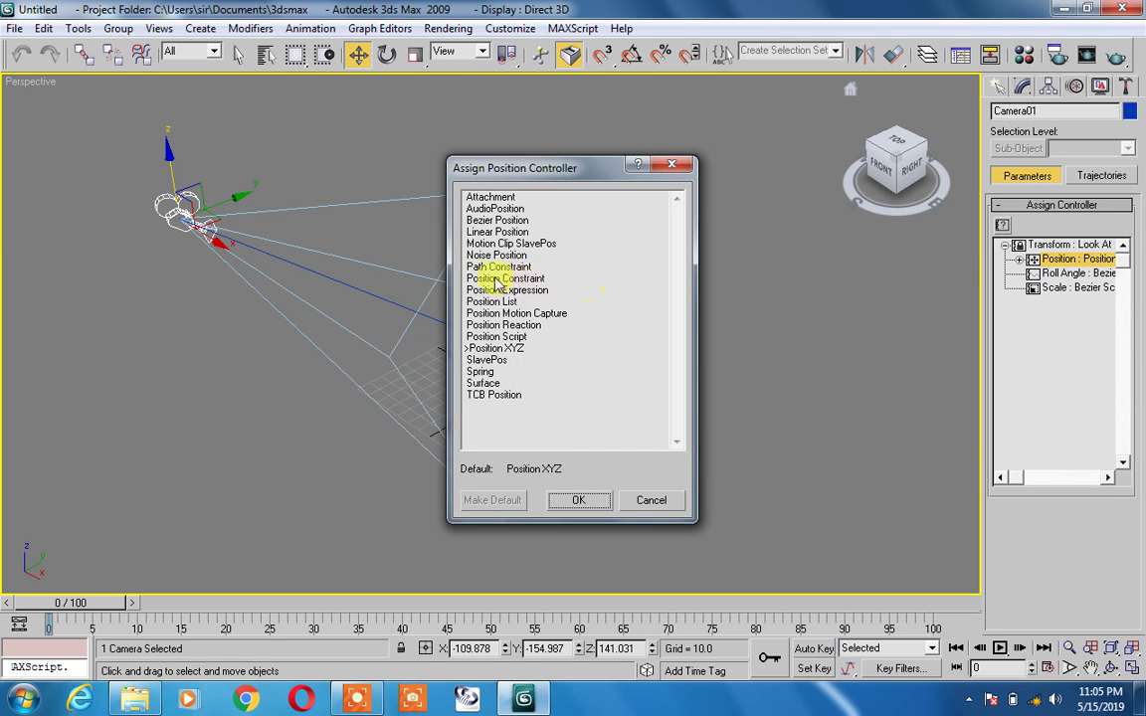
left_click(487, 267)
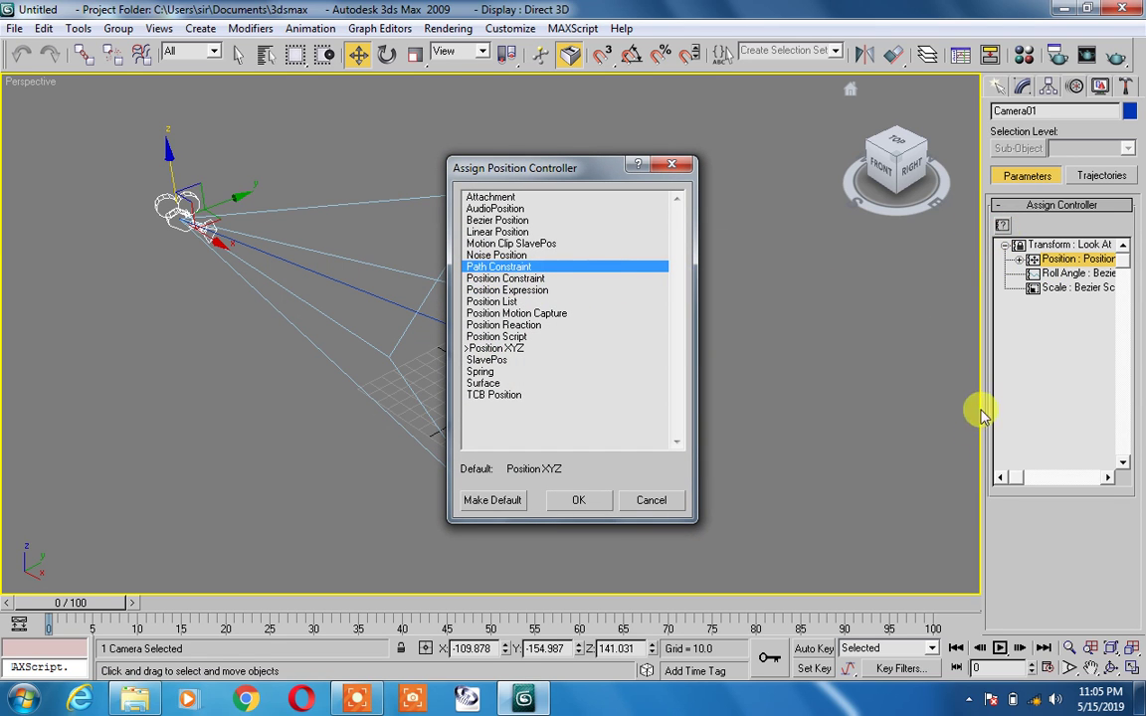
left_click(600, 503)
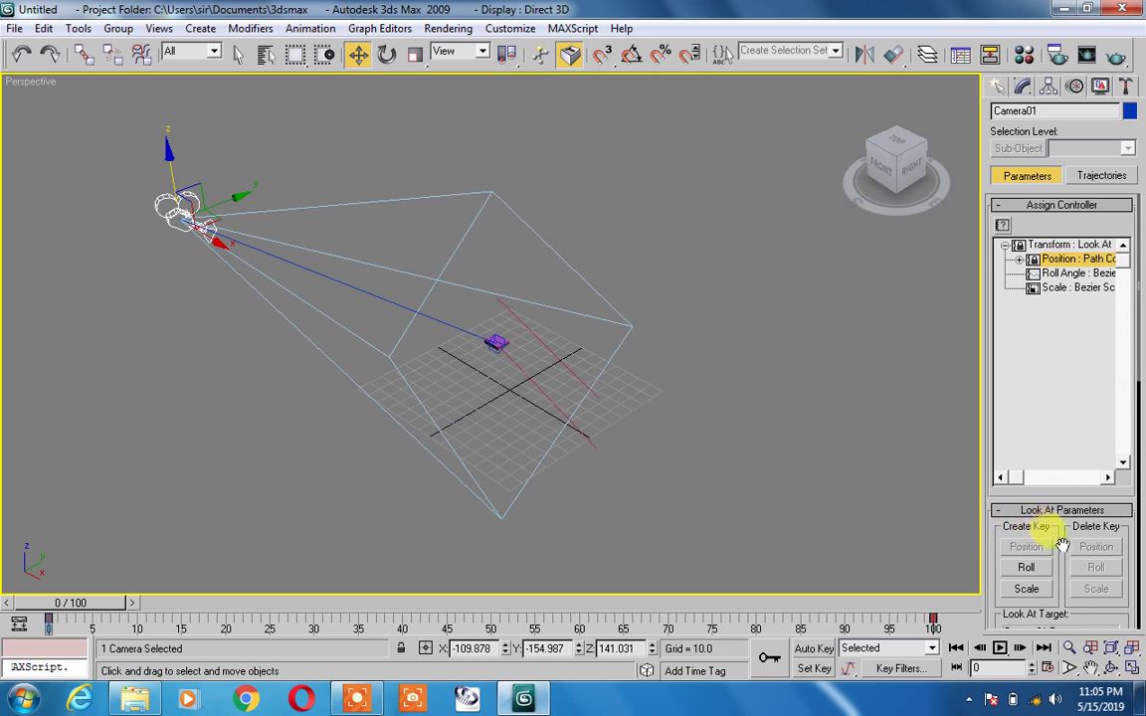
Step: Add the line as Camera01's path so the camera sits on it
left_click_drag(1067, 548, 1038, 369)
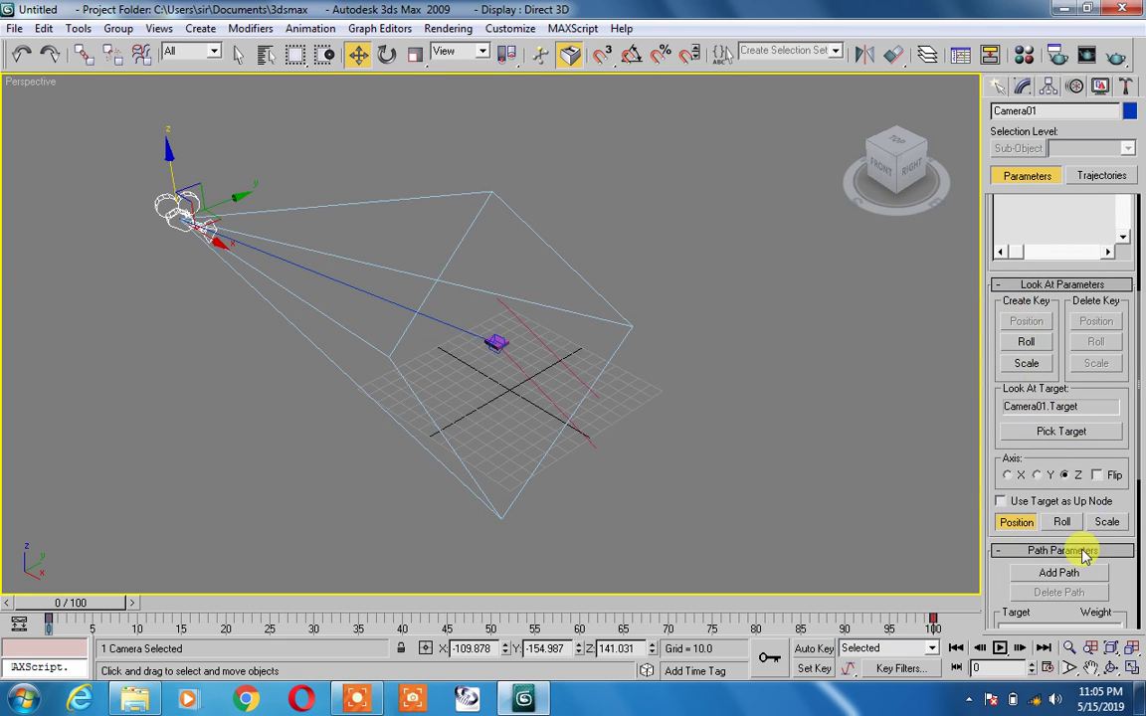
left_click(1077, 576)
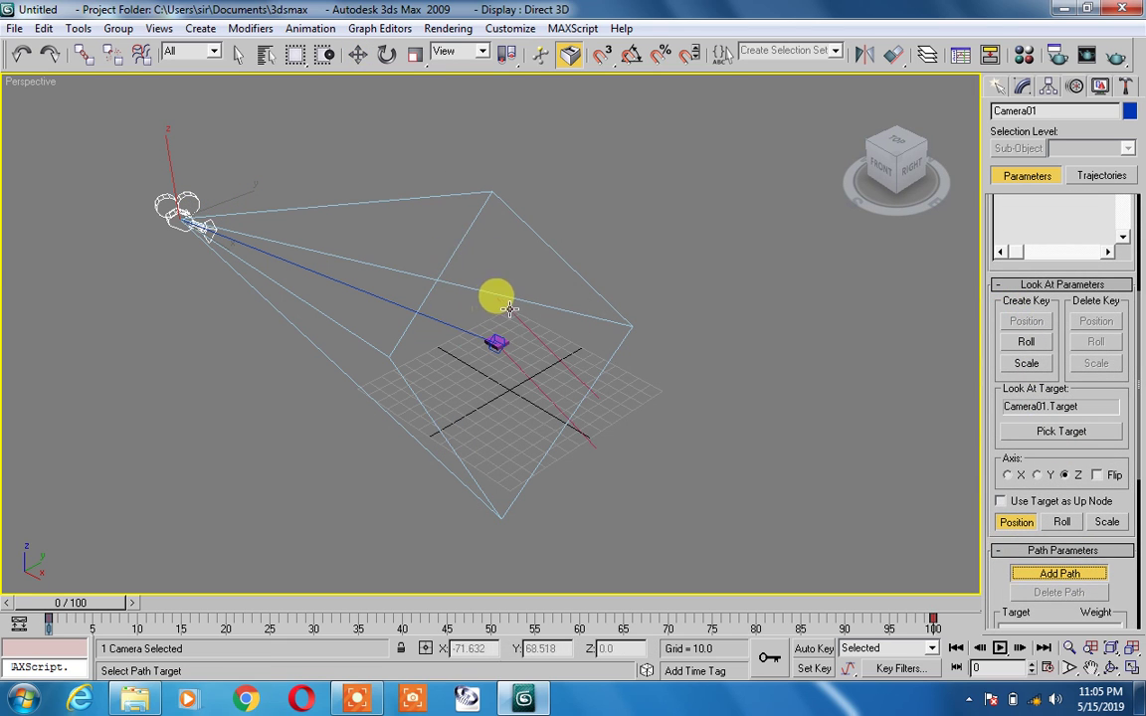
left_click(509, 307)
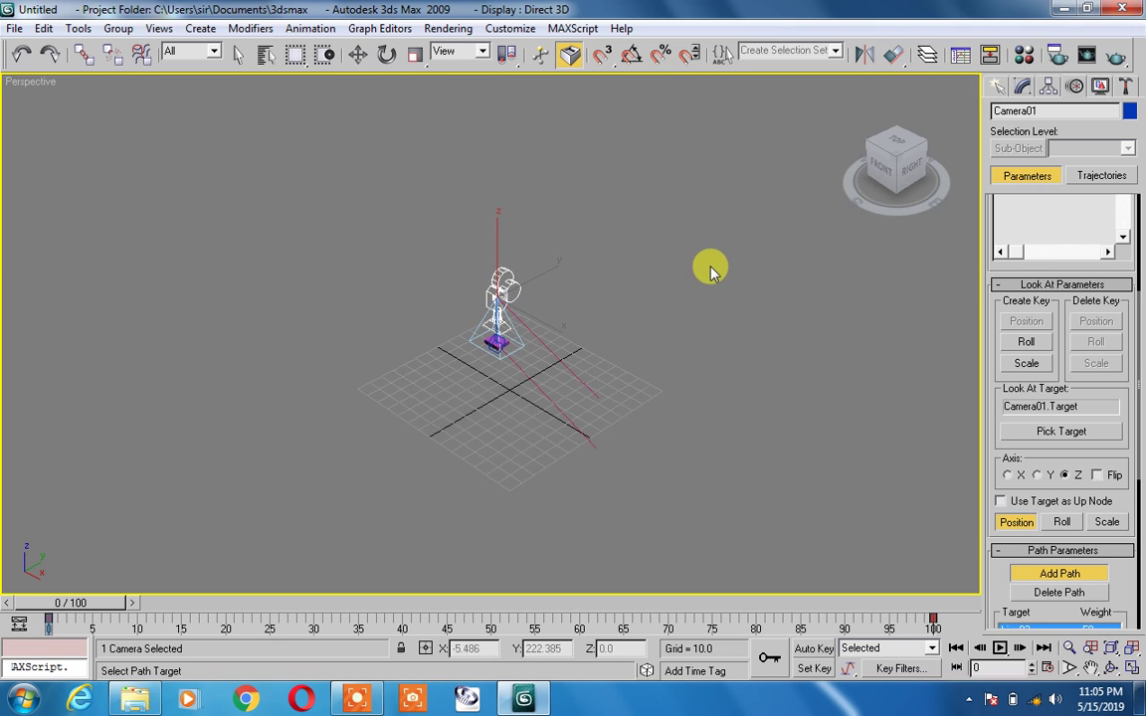
Step: Play the animation in the Camera01 view, stop it, and return to frame 0
key("c")
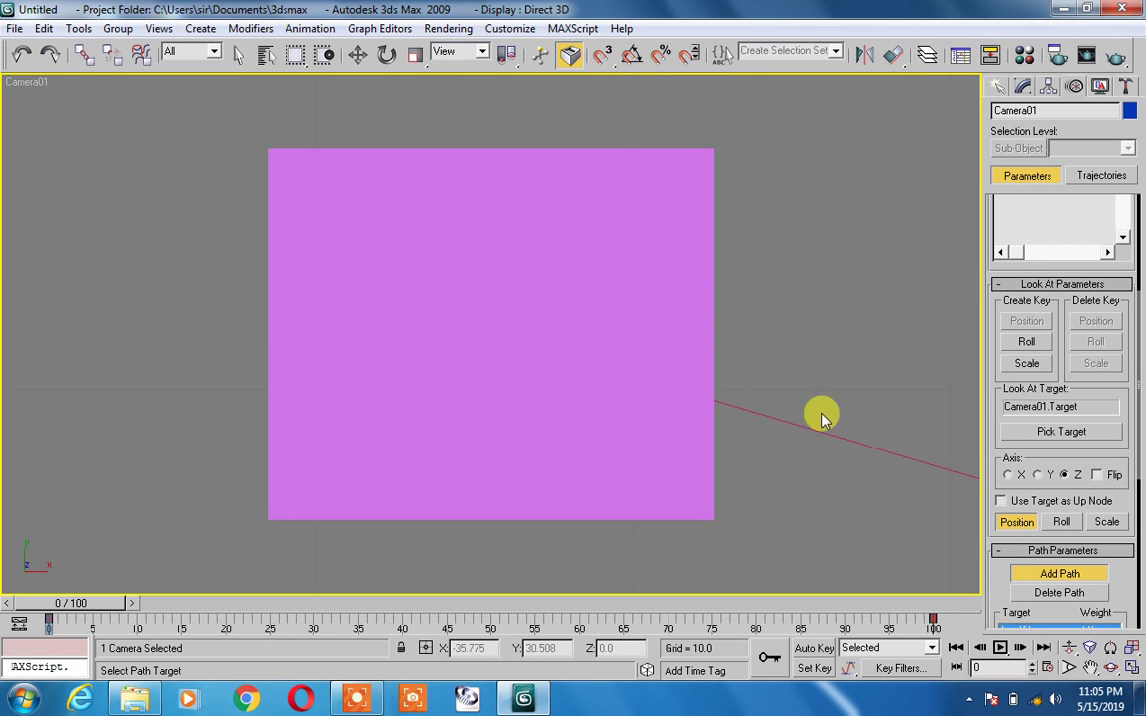
left_click(999, 649)
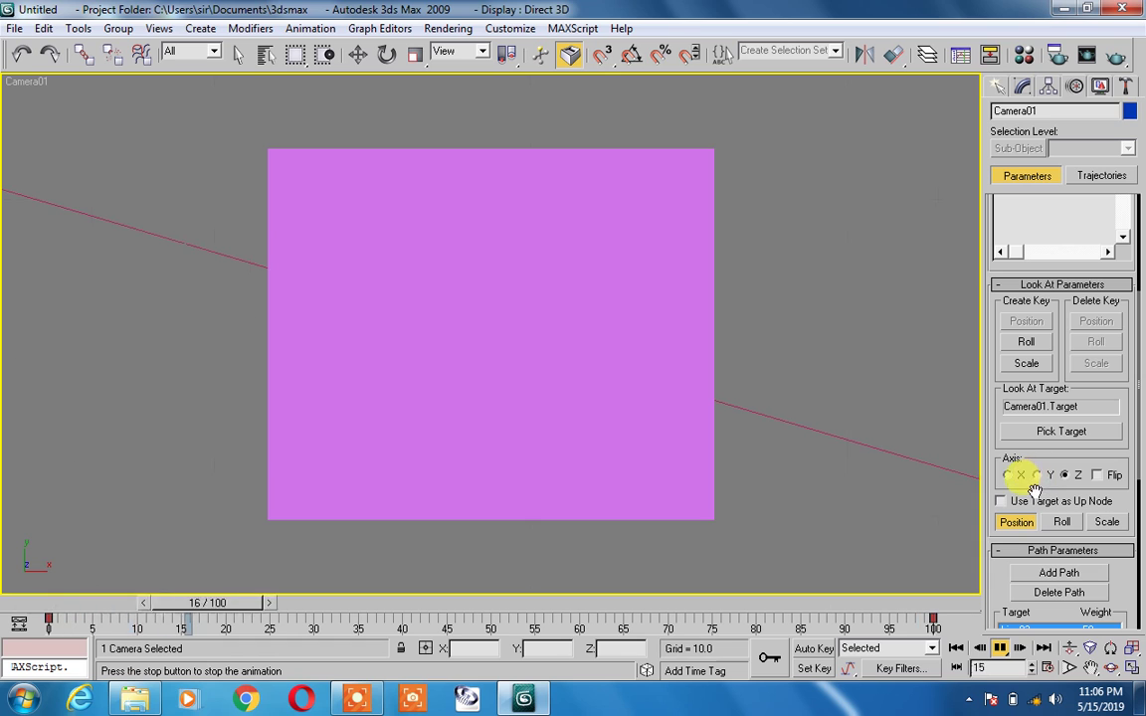
left_click(1014, 575)
left_click(1000, 648)
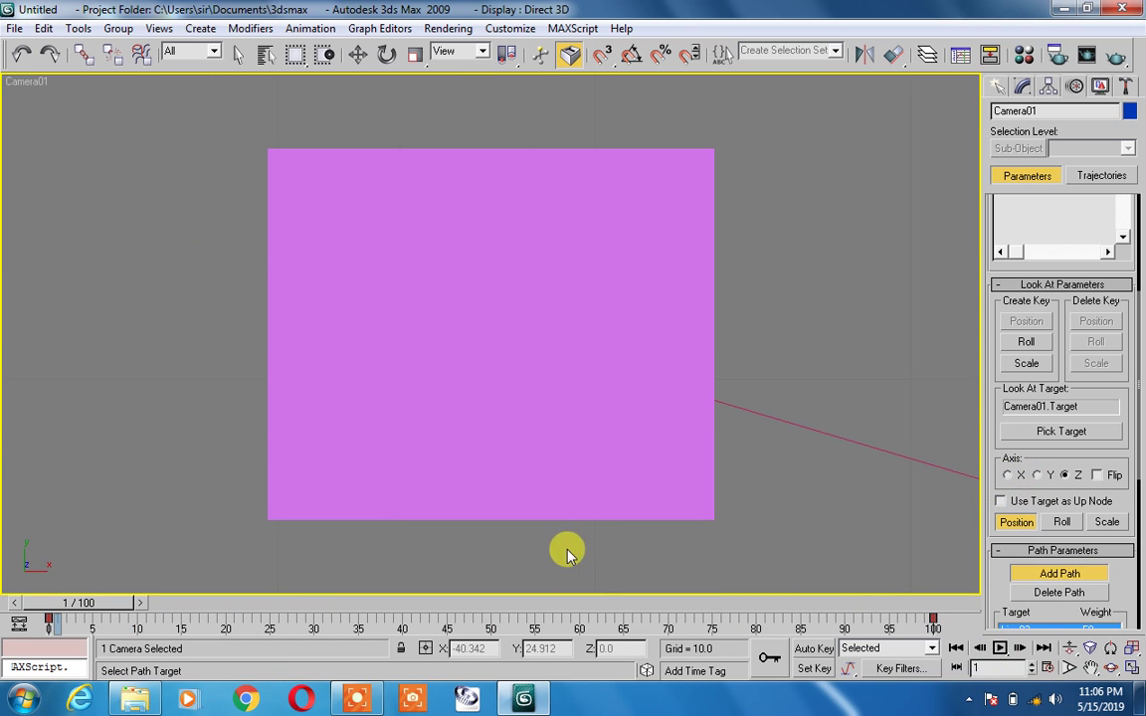
left_click_drag(76, 603, 65, 609)
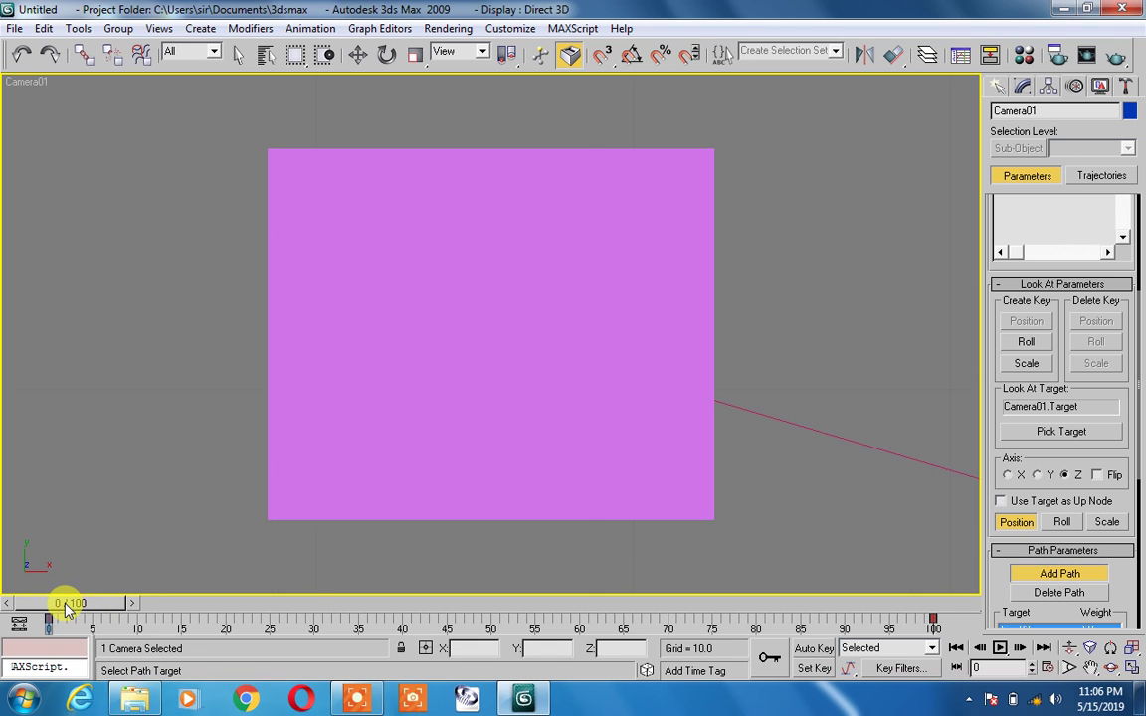
Step: With Select and Move, drag Camera01 to the right and check its shot
key("p")
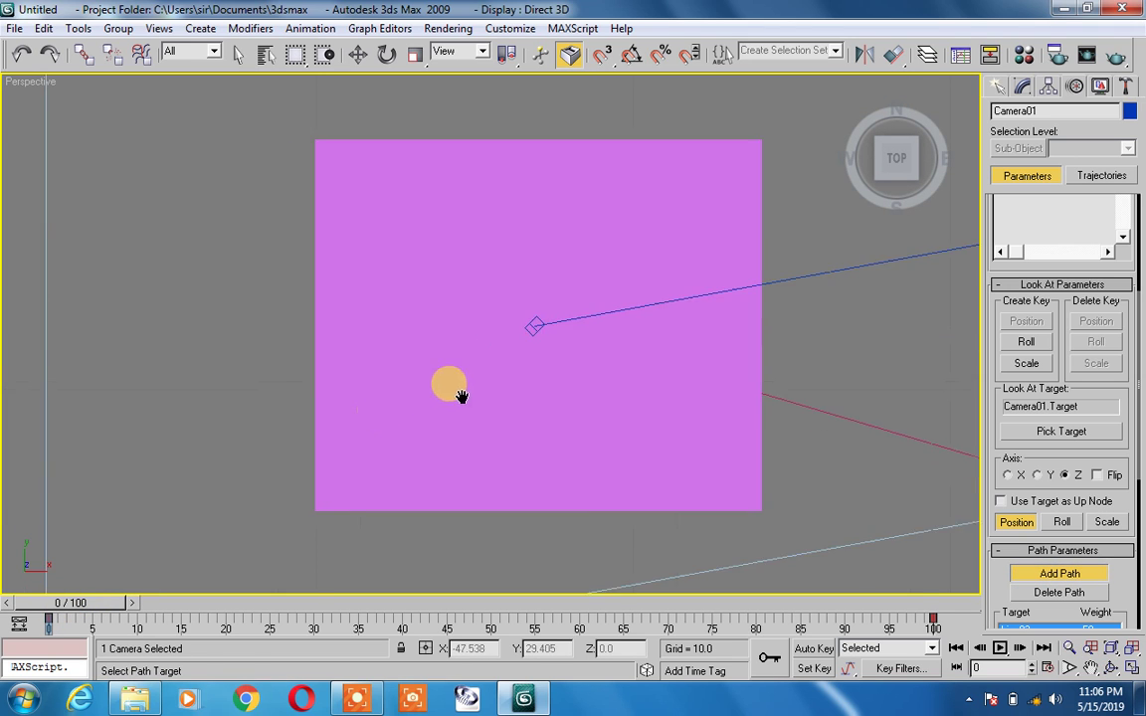
scroll(487, 389, "down", 5)
scroll(508, 337, "up", 5)
middle_click_drag(628, 312, 348, 333)
scroll(352, 339, "down", 3)
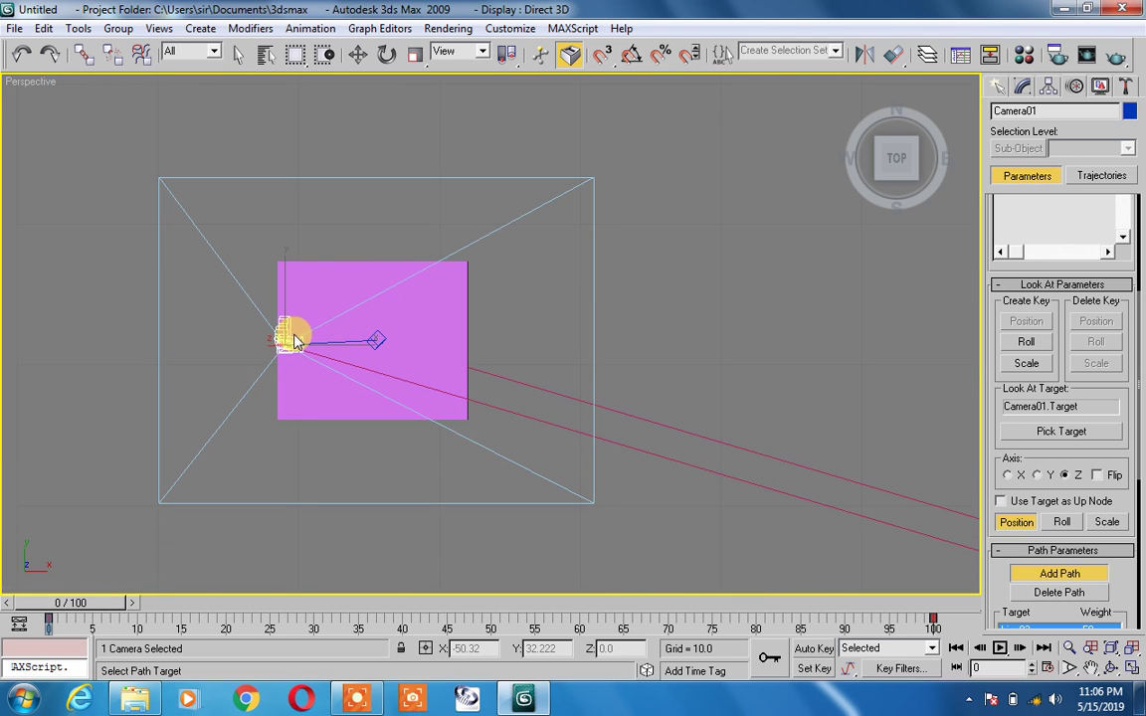
left_click(1026, 177)
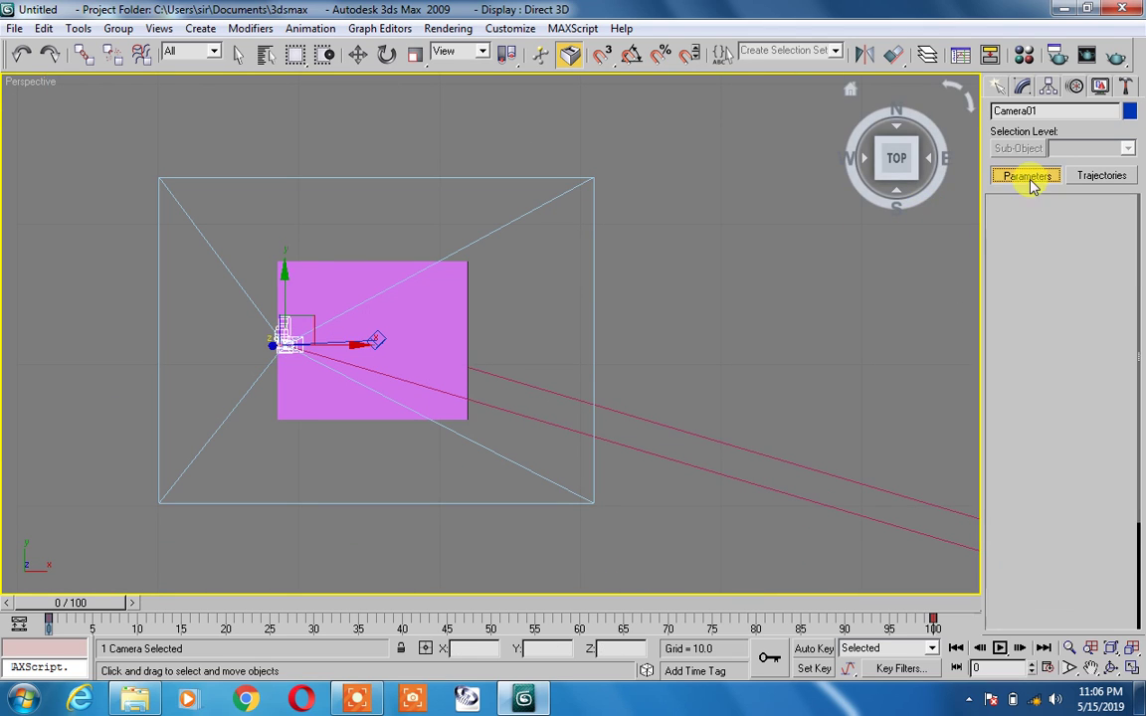
mouse_move(282, 340)
left_mouse_down()
mouse_move(366, 343)
mouse_move(913, 469)
left_mouse_up()
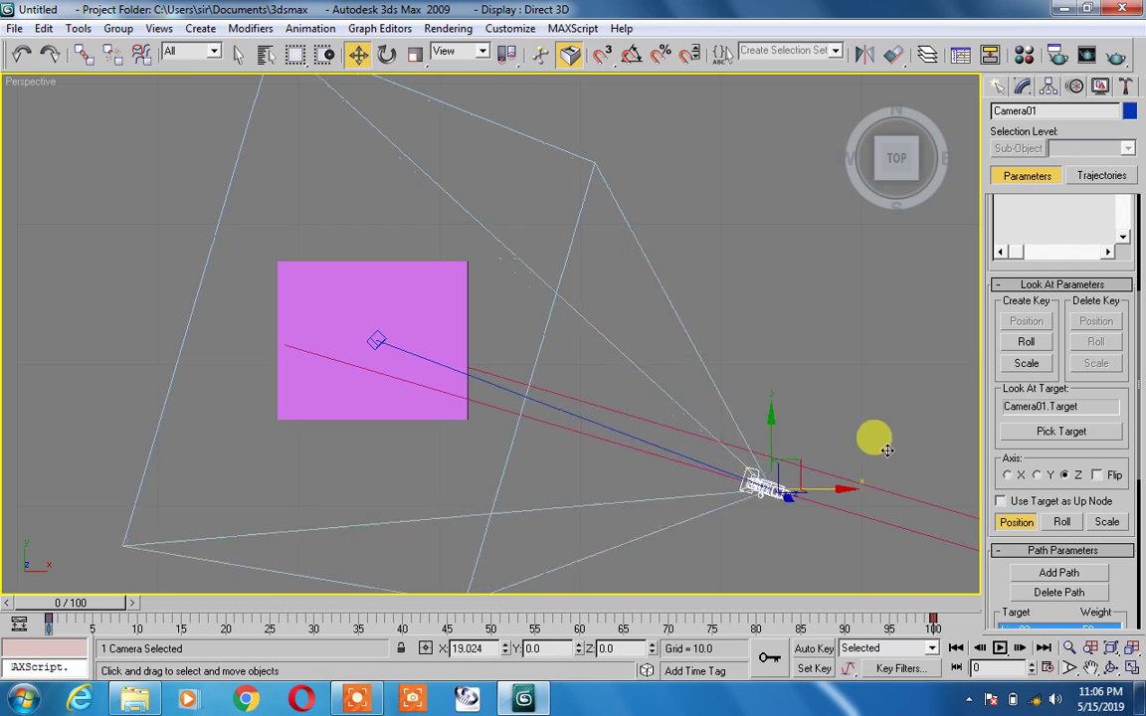
key("c")
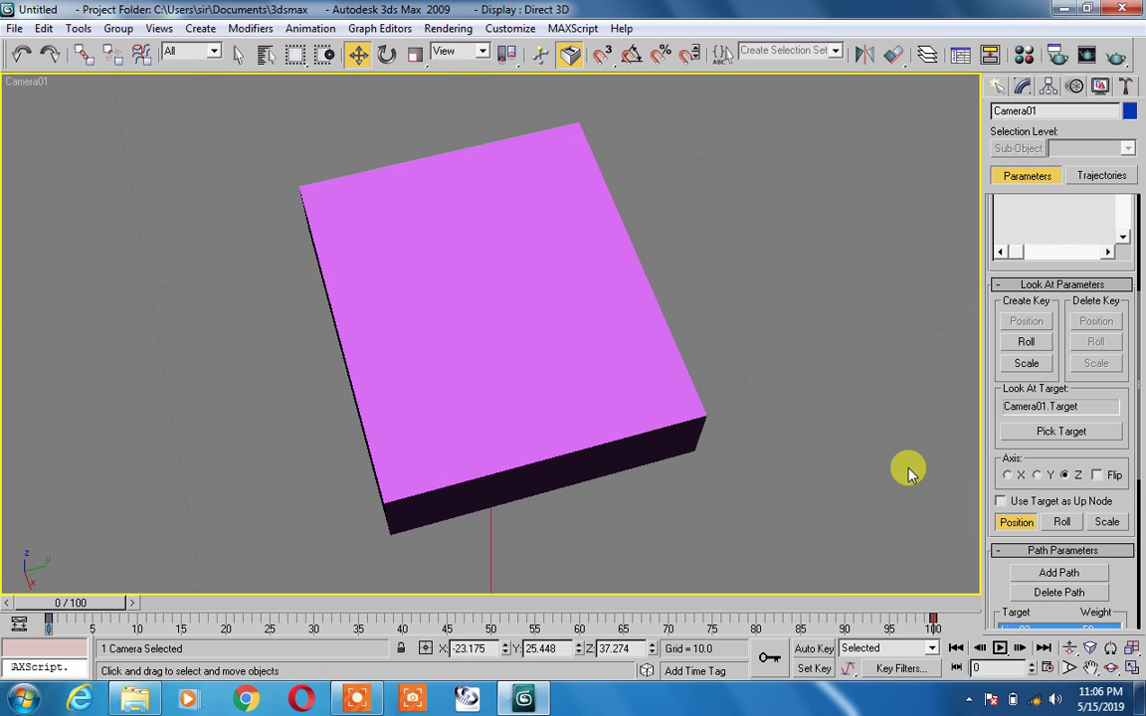
Step: Move Camera01 farther back toward the viewer, then deselect it
key("p")
key("z")
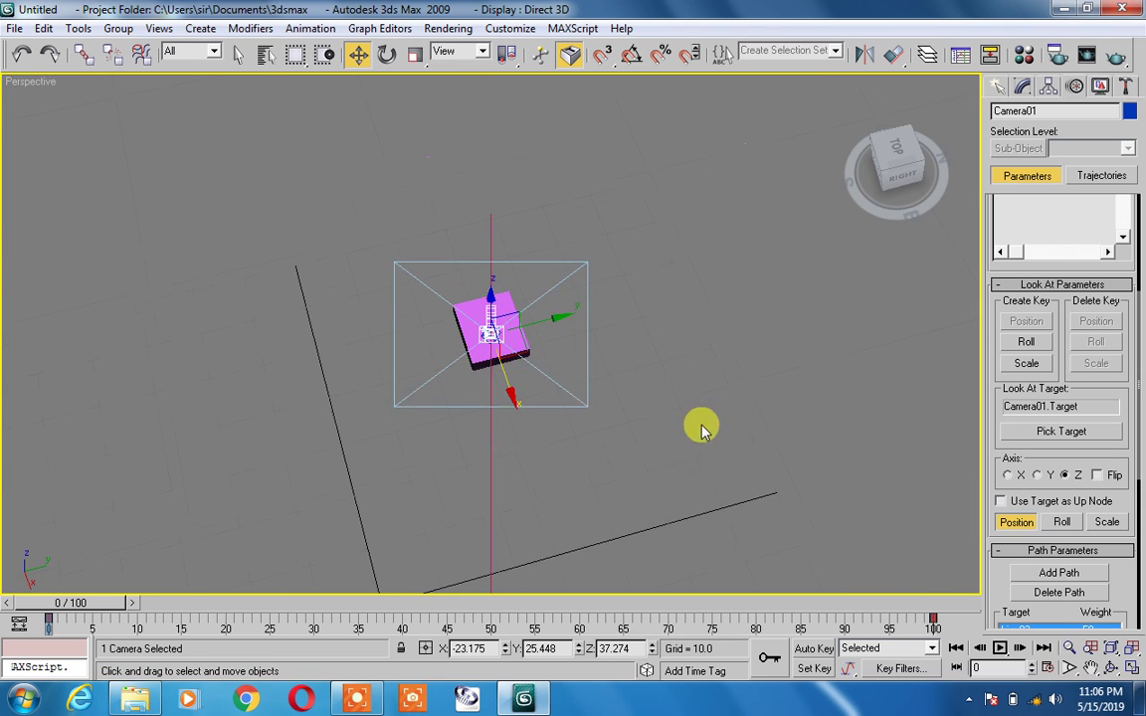
scroll(552, 406, "up", 2)
left_click_drag(508, 406, 531, 566)
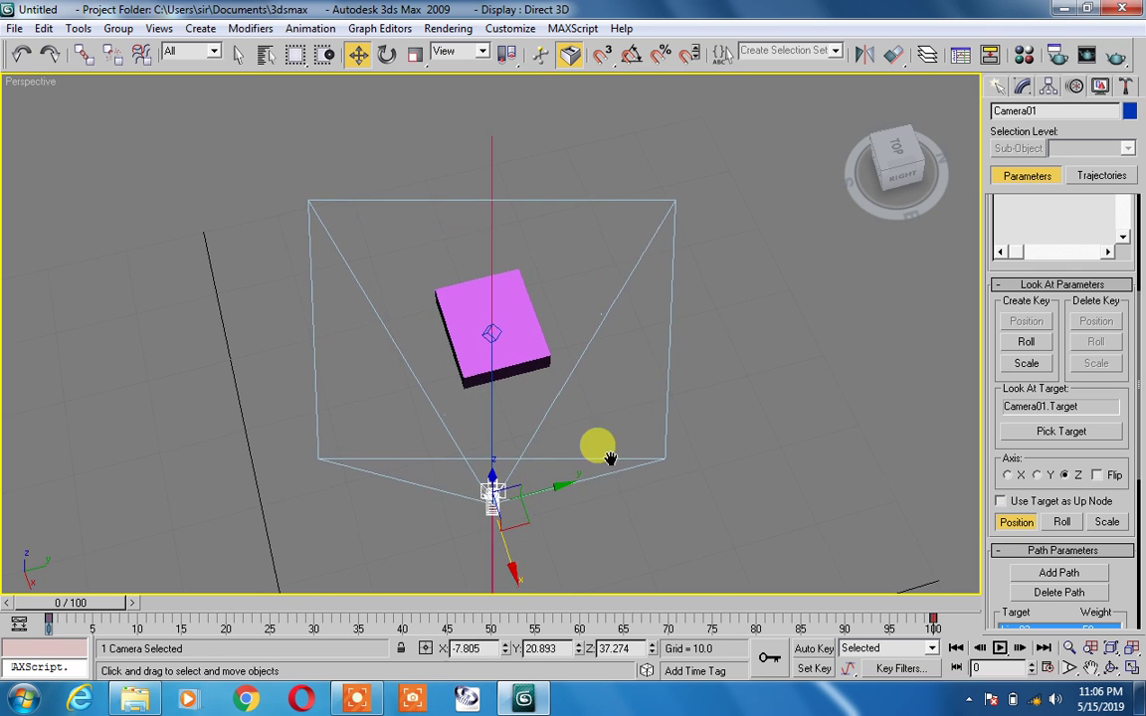
middle_click_drag(596, 444, 652, 323)
left_click_drag(610, 291, 607, 398)
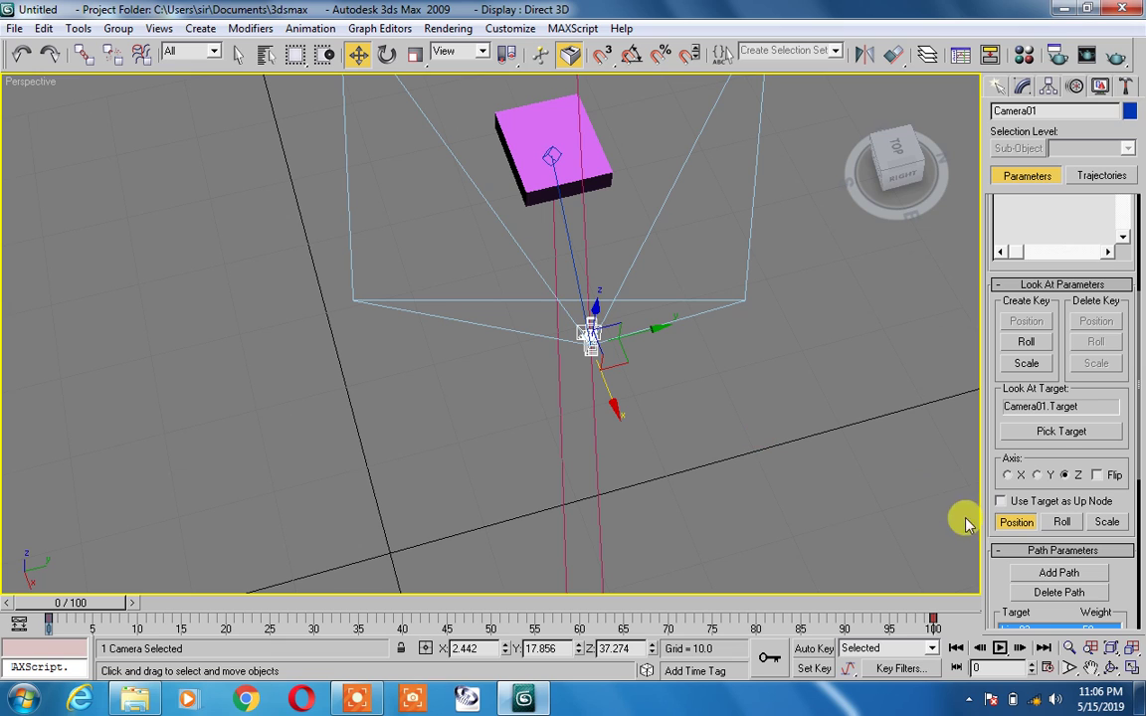
left_click(624, 555)
Step: Play the animation in the Camera01 view, then switch to Perspective and zoom out during playback
key("c")
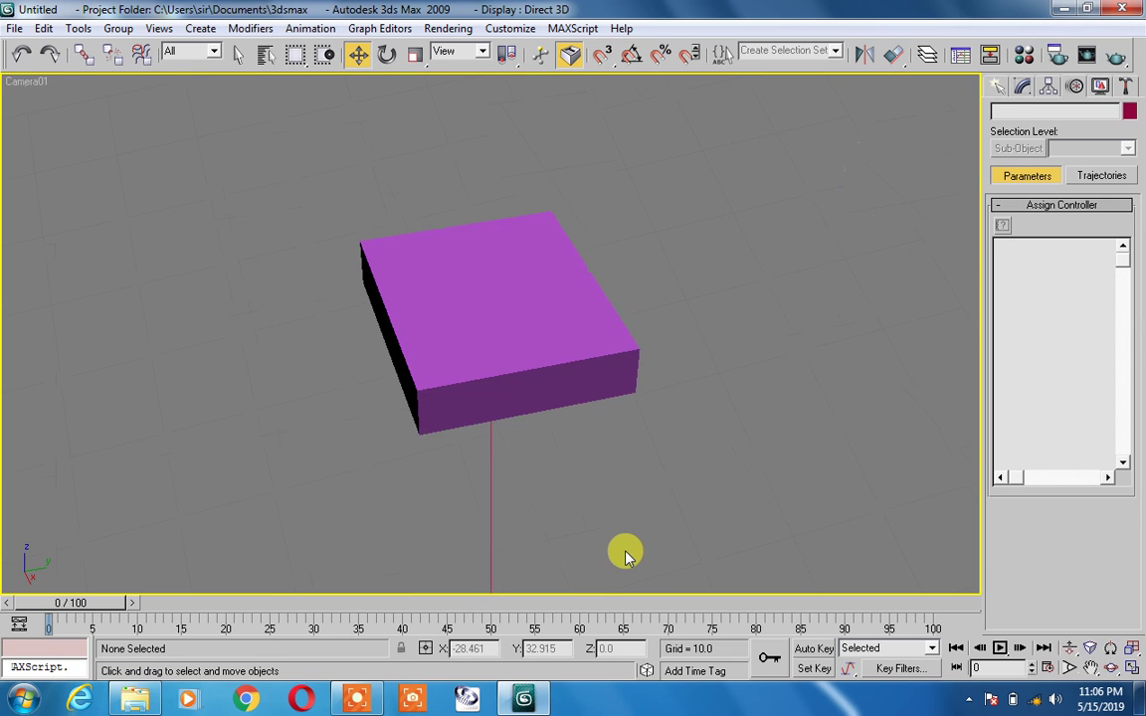
left_click(1000, 649)
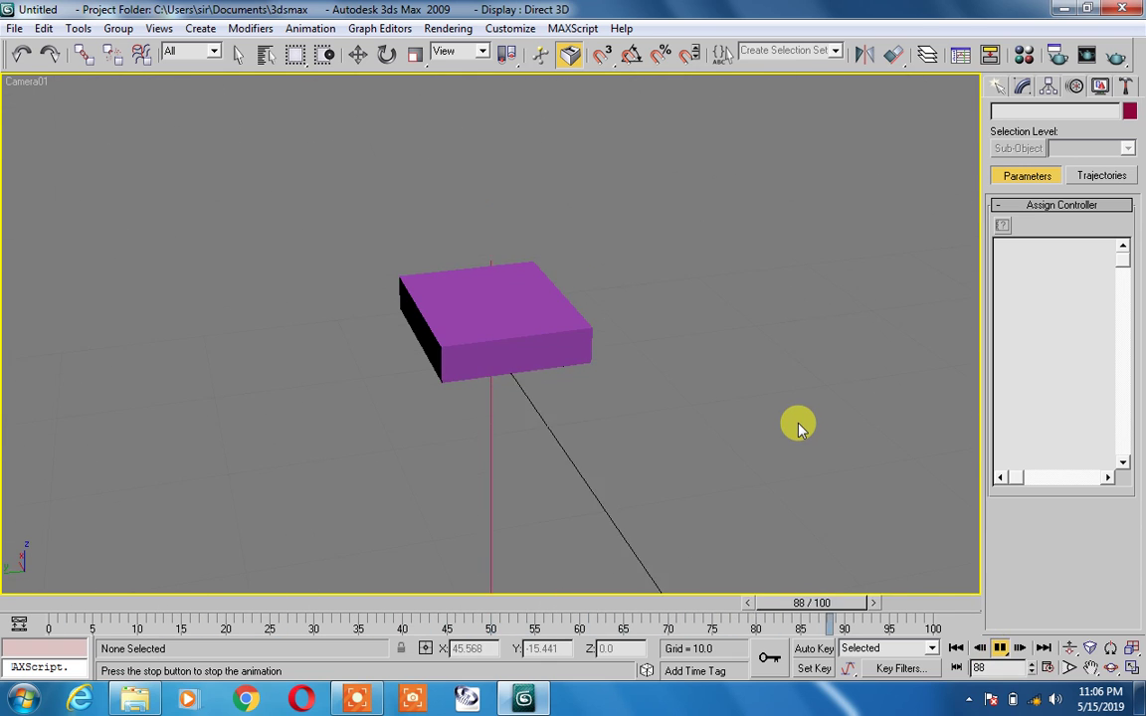
key("p")
scroll(758, 393, "down", 5)
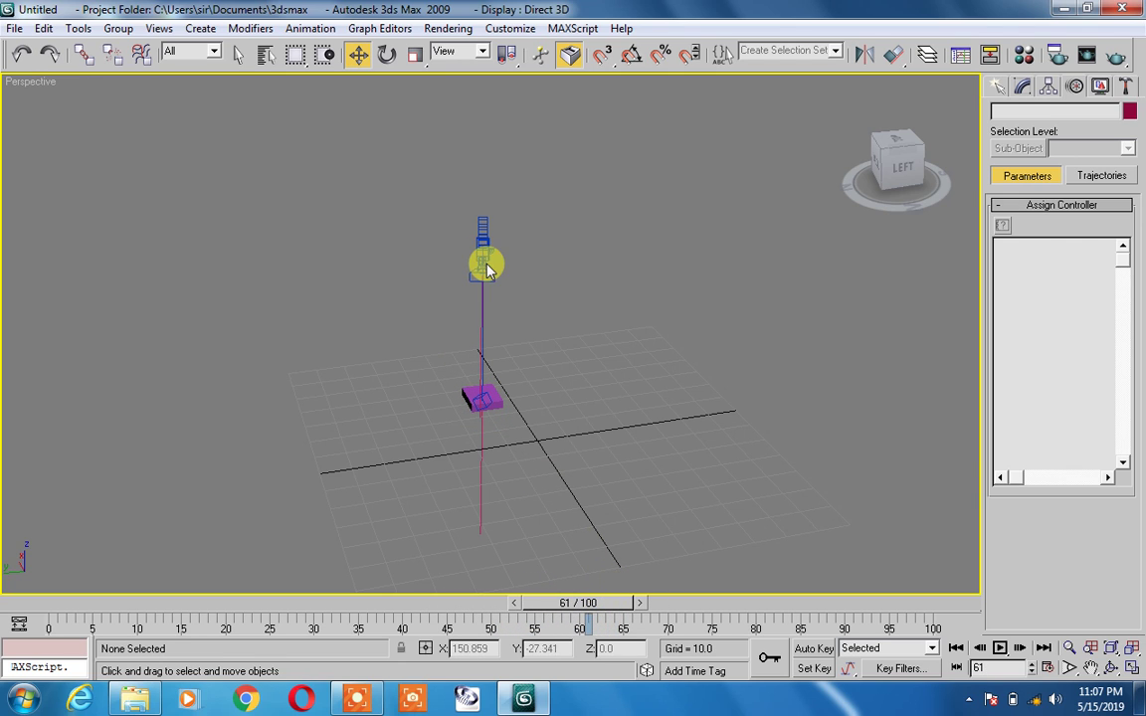
Step: Select Line02 and drag it with its camera up above the box
left_click(483, 260)
left_click_drag(464, 293, 466, 476)
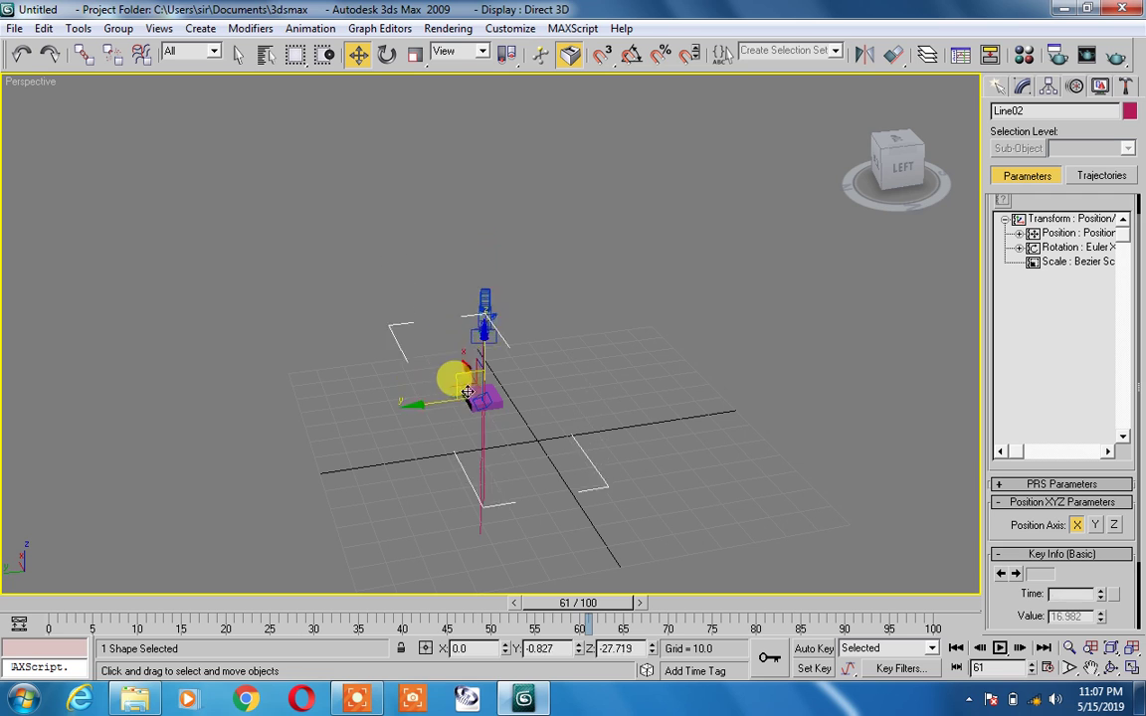
left_click_drag(465, 522, 518, 147)
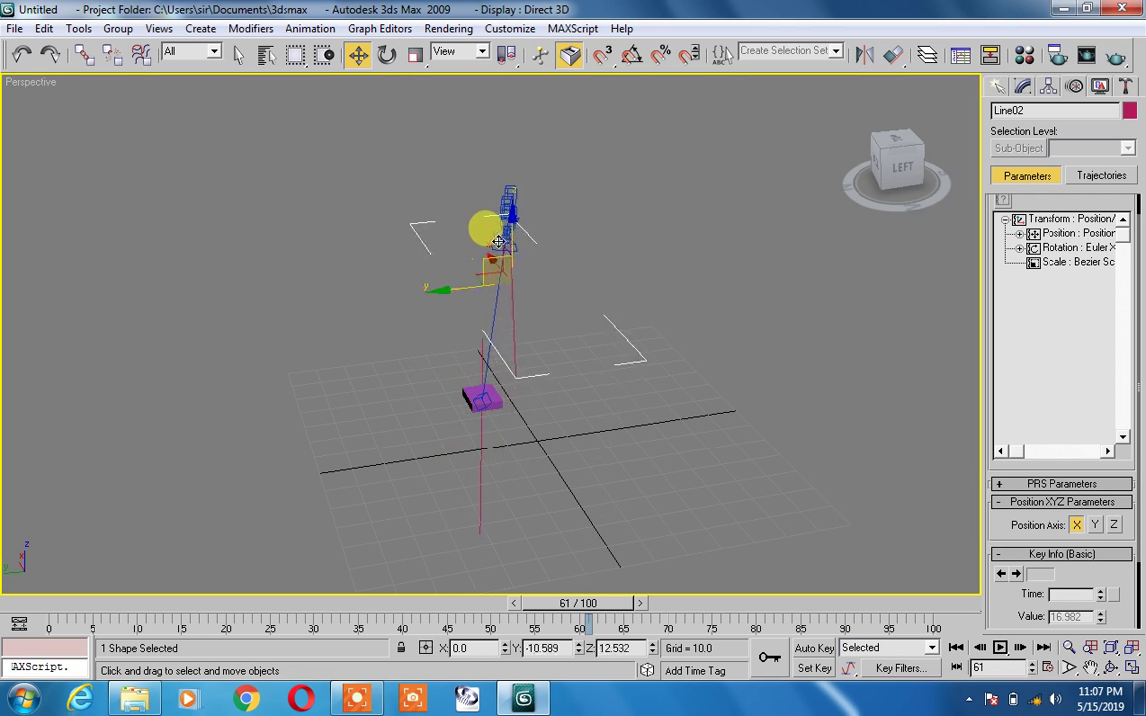
mouse_move(525, 236)
middle_mouse_down()
mouse_move(401, 373)
mouse_move(404, 345)
middle_mouse_up()
Step: Raise Line02 further to Z 130.66 and play the animation through Camera01
left_click(392, 320)
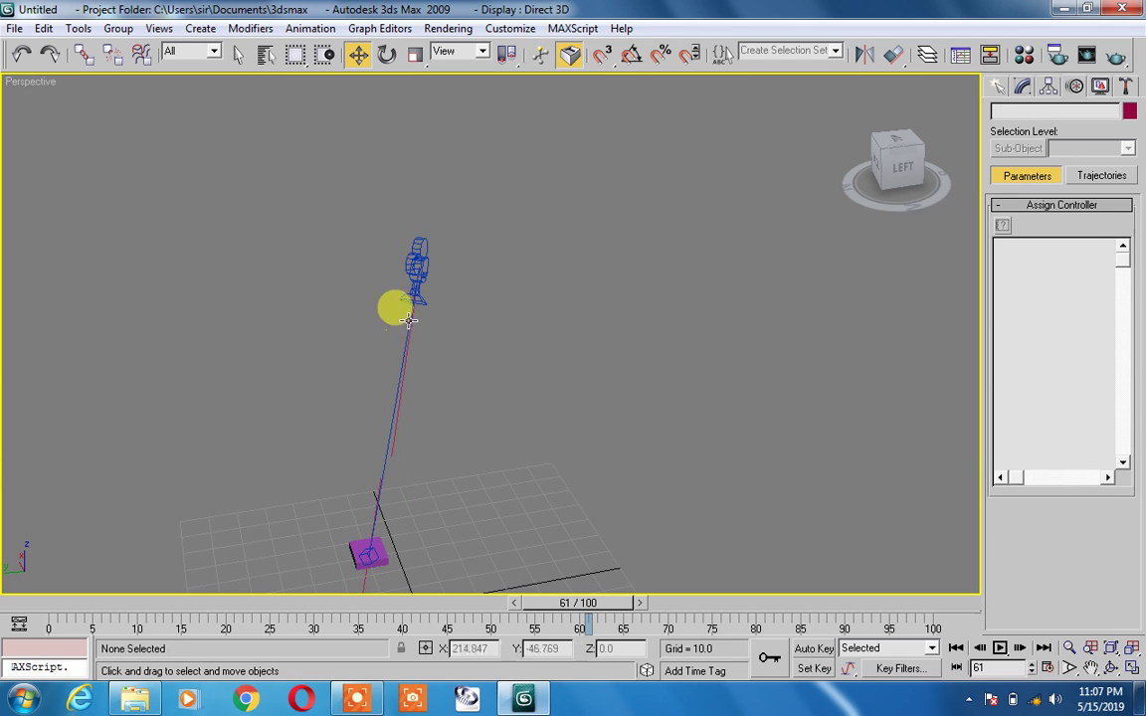
left_click(415, 311)
left_click_drag(392, 319, 387, 175)
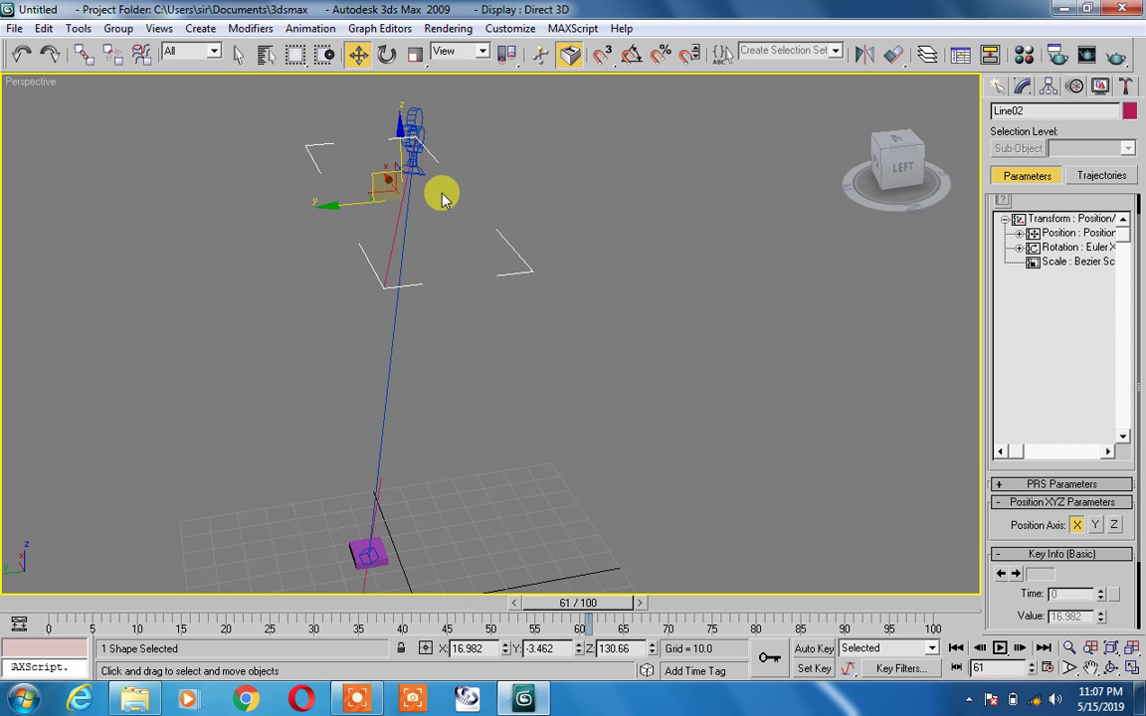
key("c")
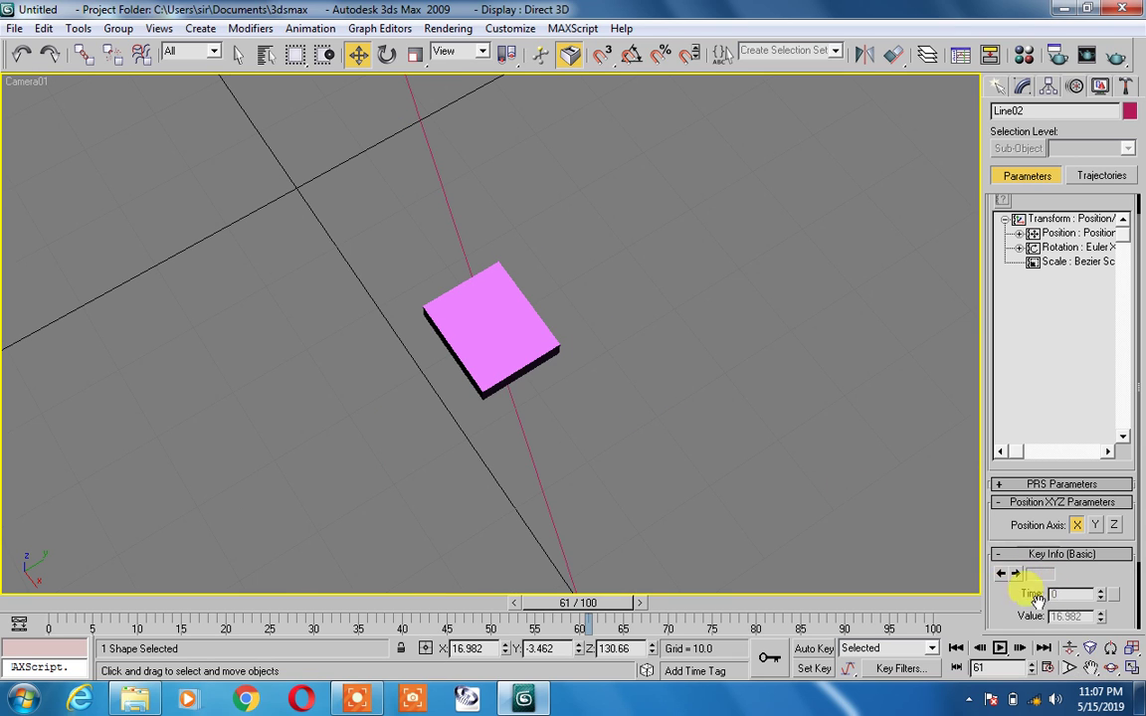
left_click(1000, 648)
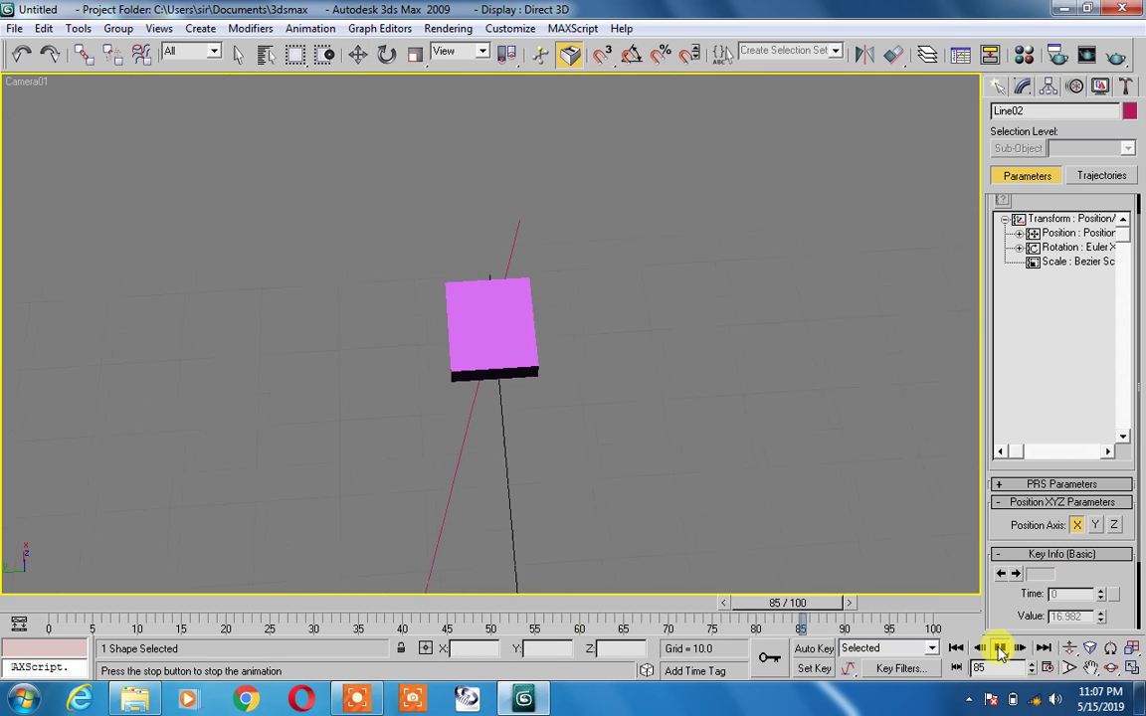